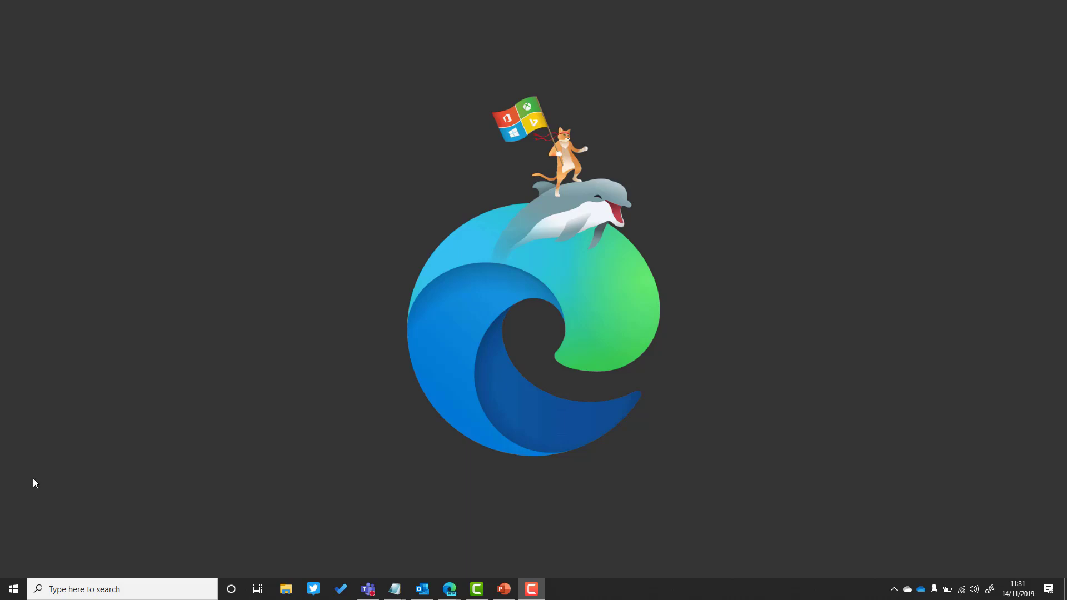
# Step: From Office Home, open Teams under the Microsoft 365 admin center's Admin centers list
pyautogui.moveTo(449, 589)
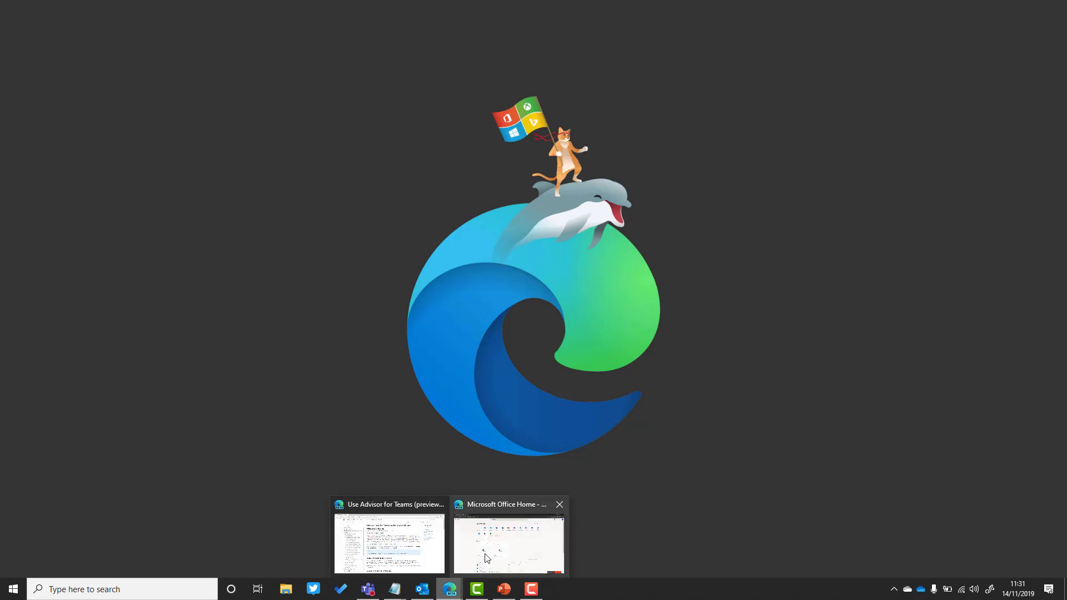
pyautogui.click(485, 558)
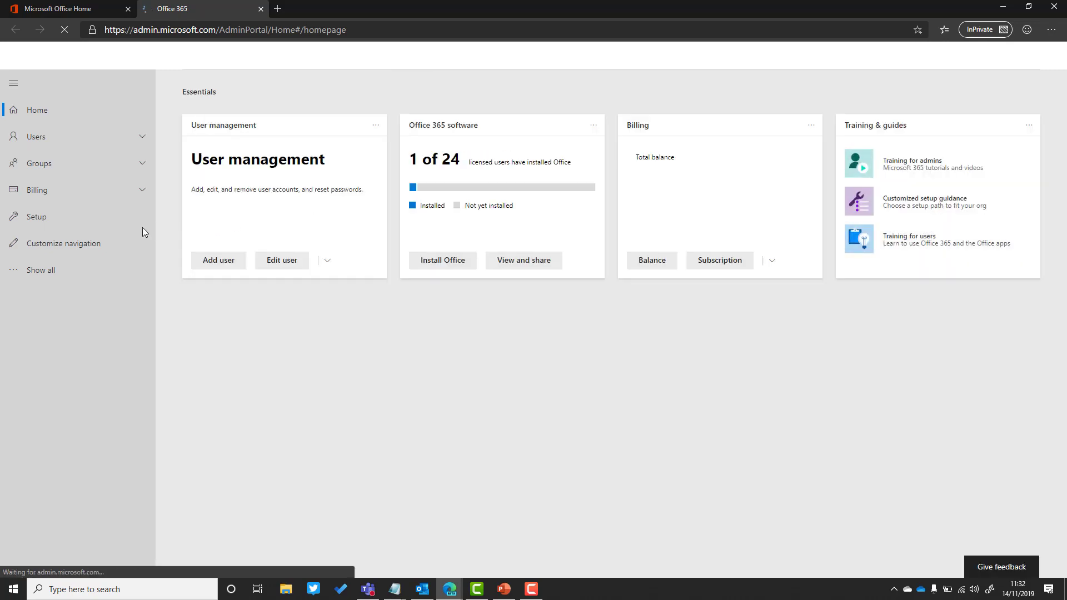
pyautogui.click(41, 271)
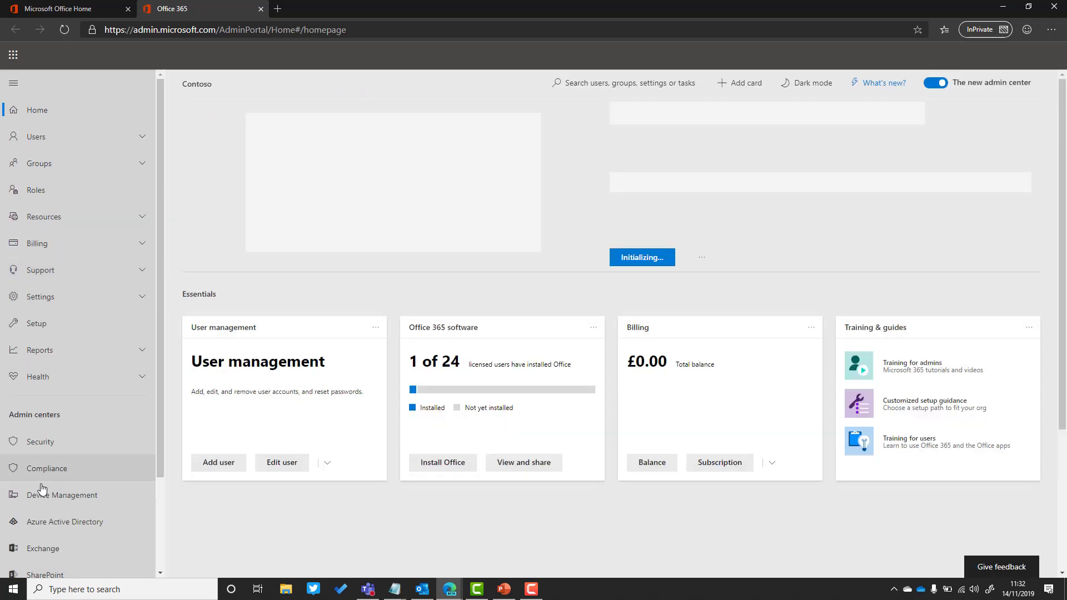
pyautogui.scroll(-2, 42, 488)
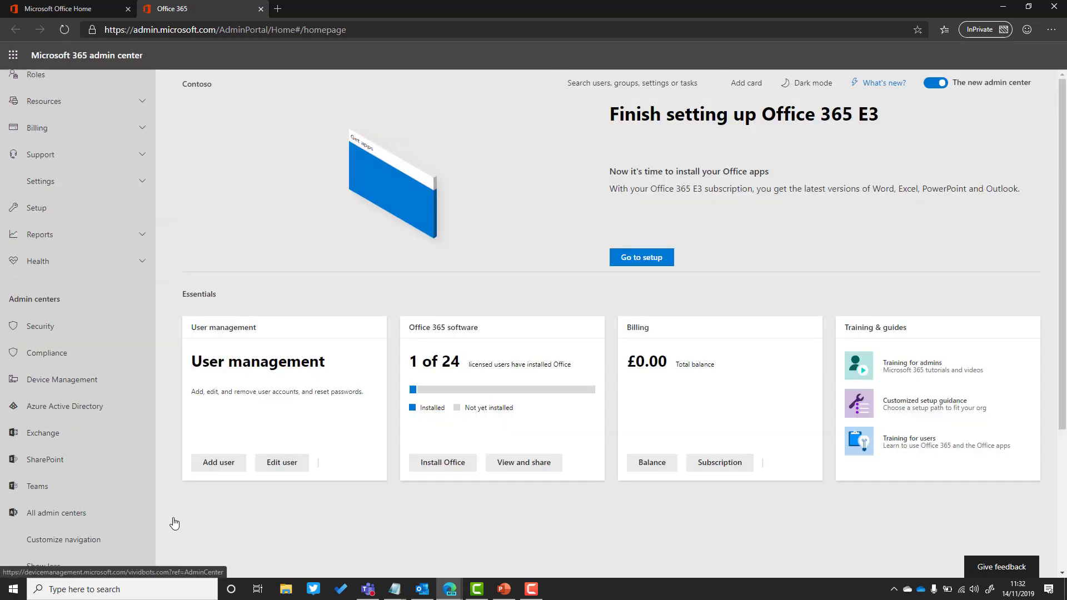
pyautogui.click(38, 485)
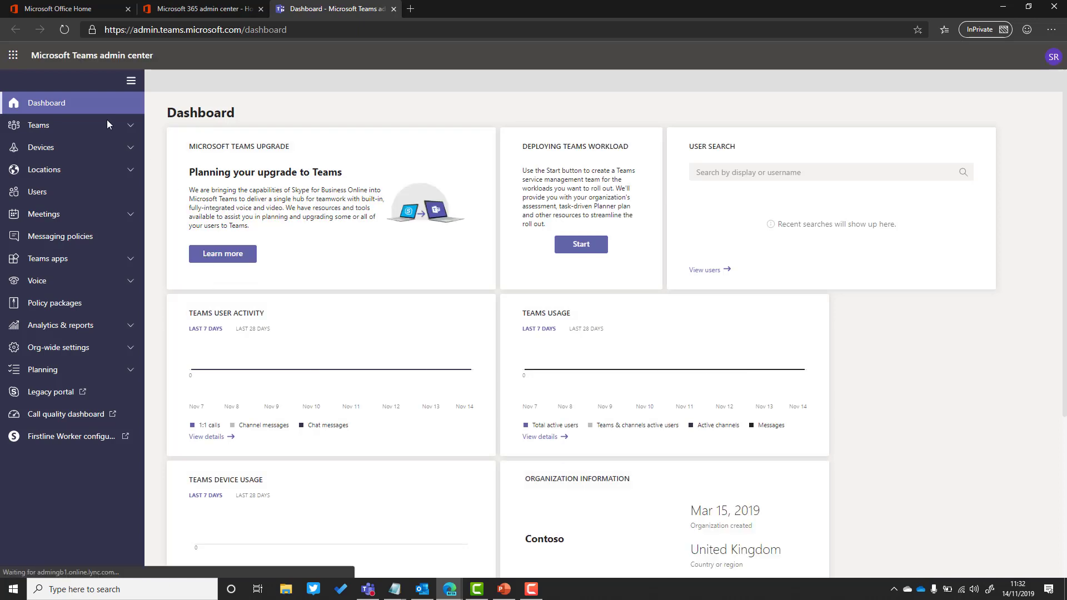
# Step: Open Teams advisor under Planning and select the Chat, teams, channels and apps workload
pyautogui.click(54, 374)
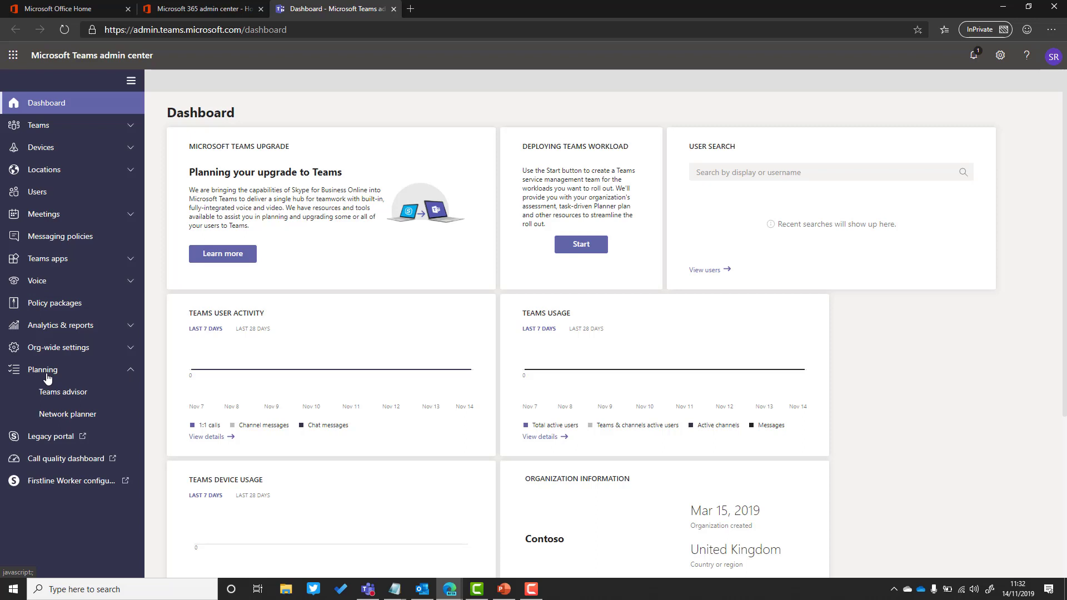
pyautogui.click(57, 395)
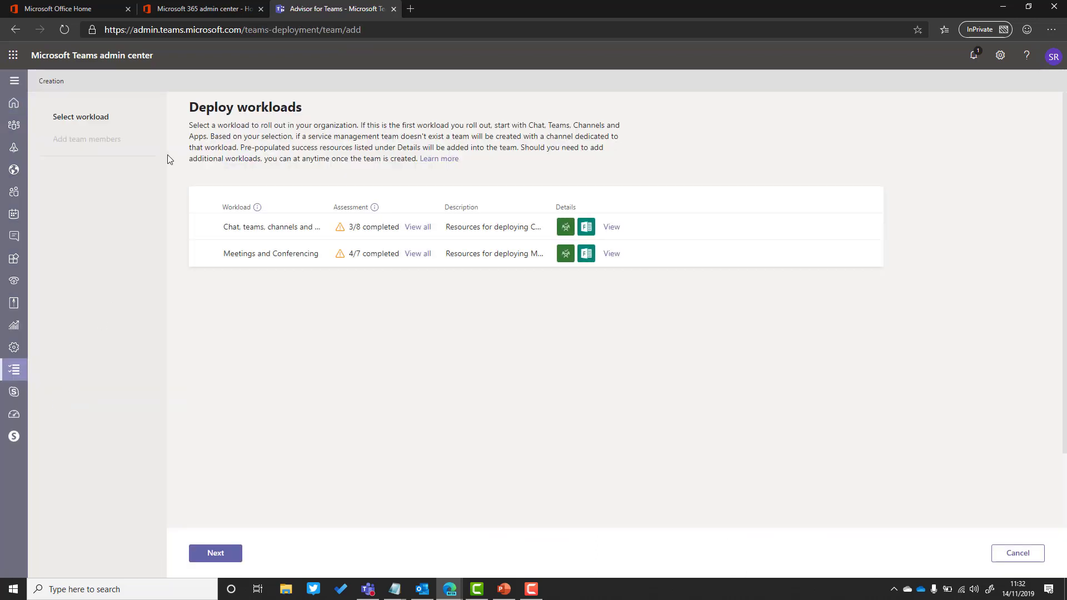
pyautogui.click(204, 229)
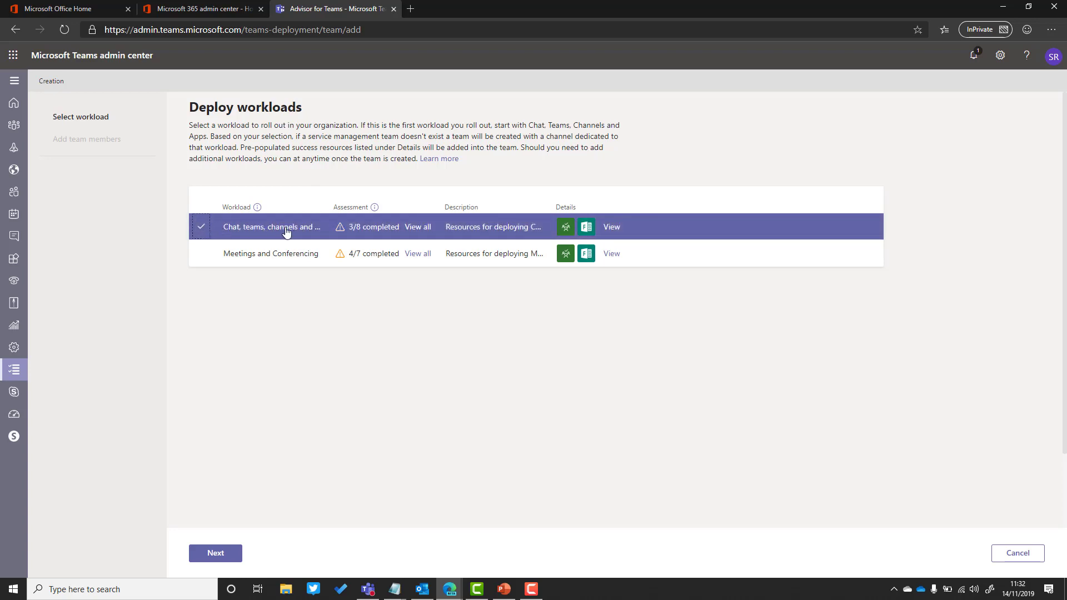
# Step: Search for two organization users and add both to the rollout team as Members
pyautogui.click(222, 557)
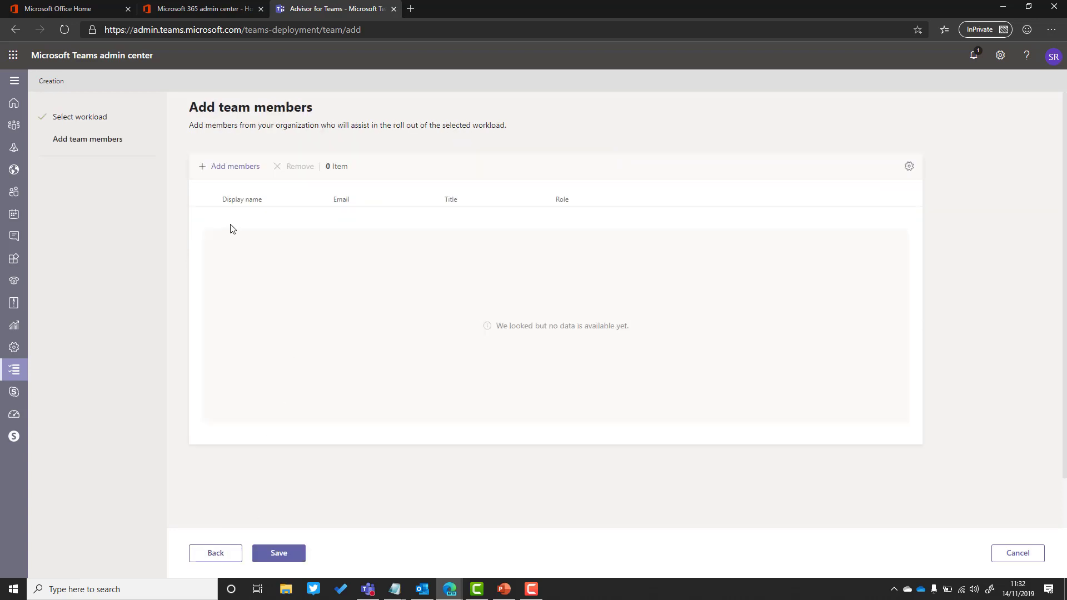
pyautogui.click(234, 168)
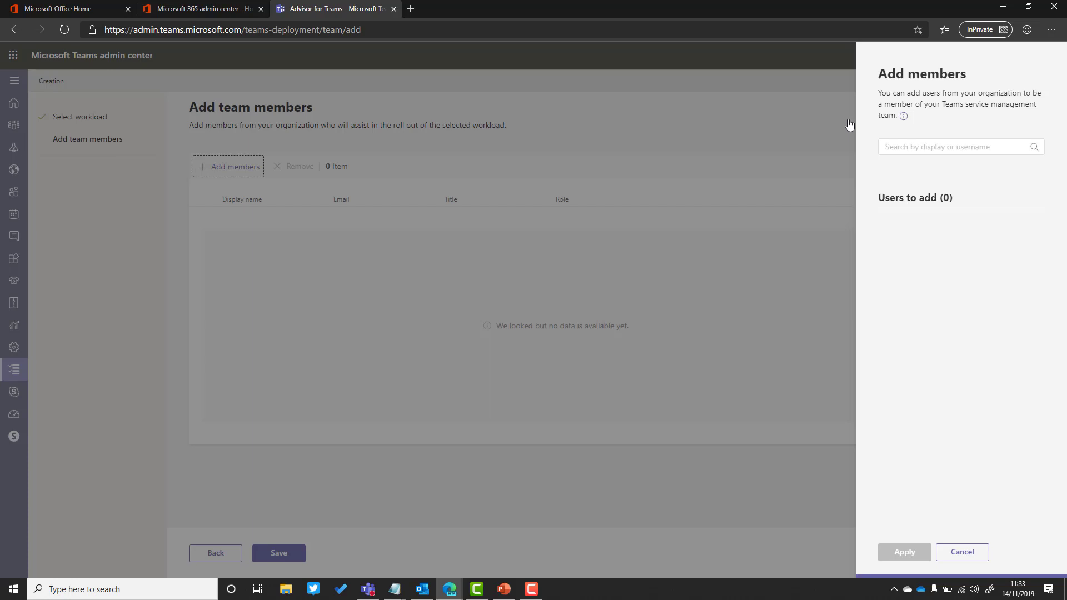
pyautogui.click(917, 149)
pyautogui.write('mega')
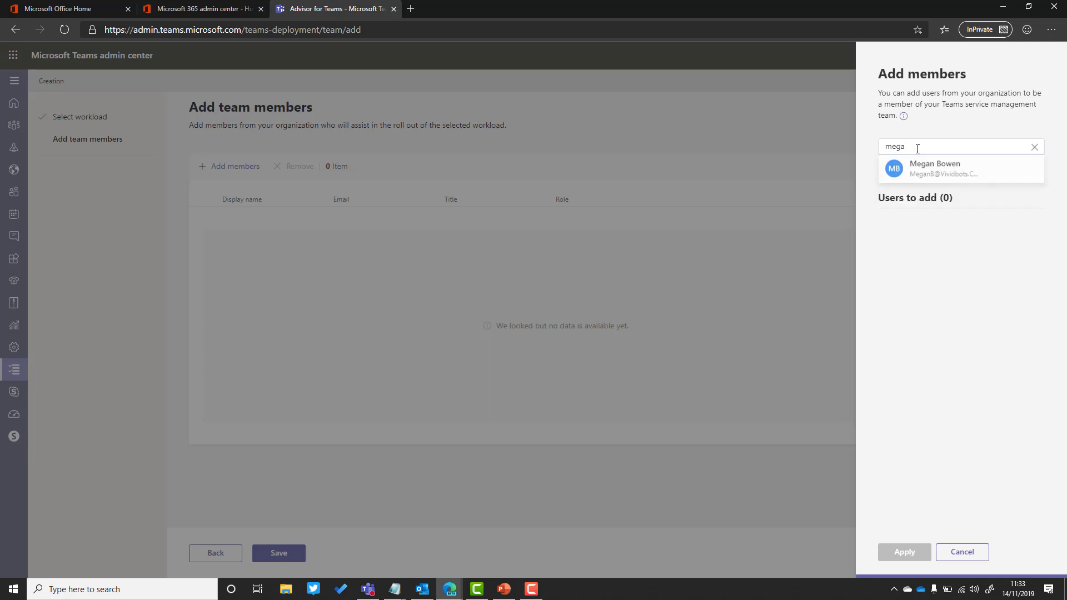
pyautogui.moveTo(933, 168)
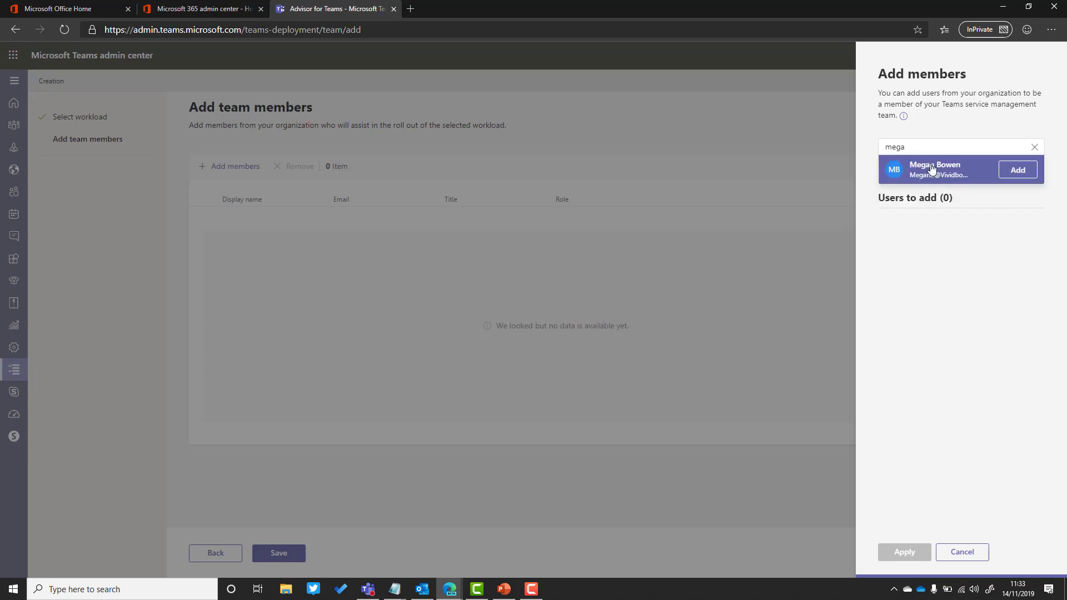
pyautogui.click(1018, 170)
pyautogui.doubleClick(970, 147)
pyautogui.write('alex')
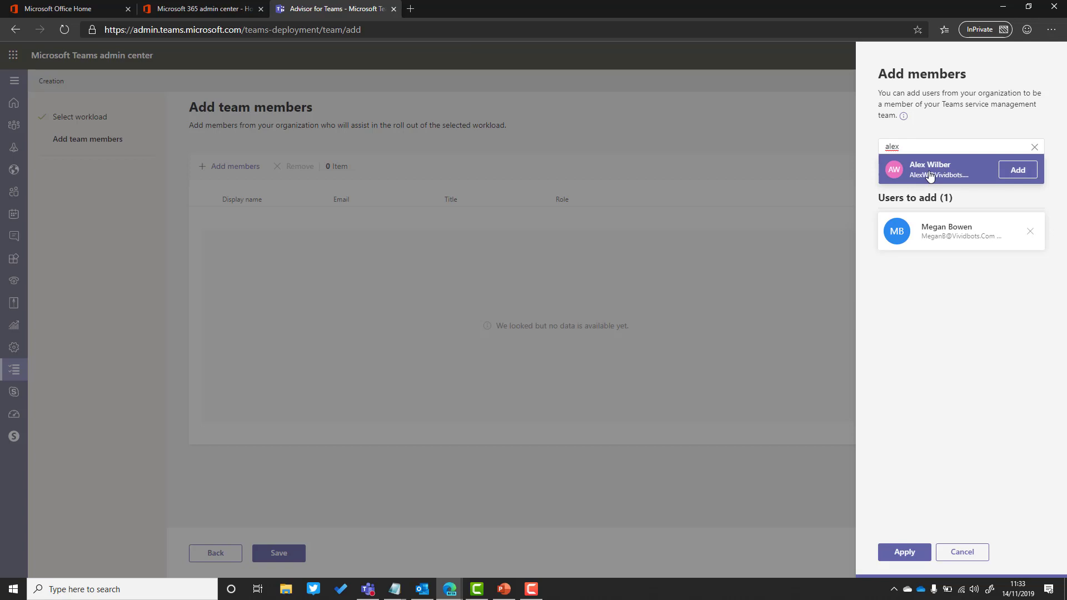
pyautogui.click(1020, 177)
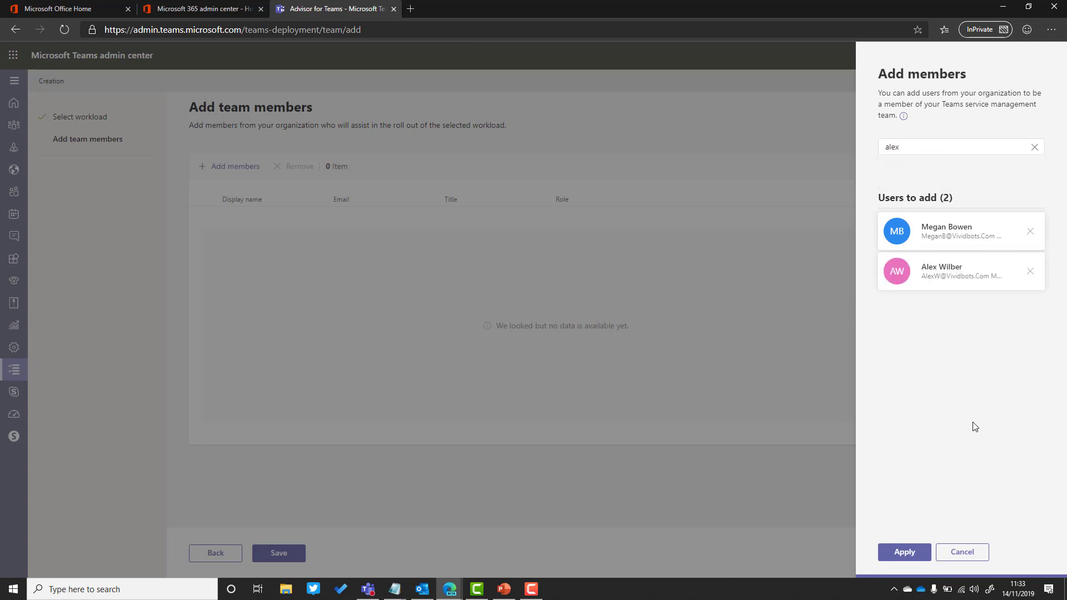
pyautogui.click(904, 553)
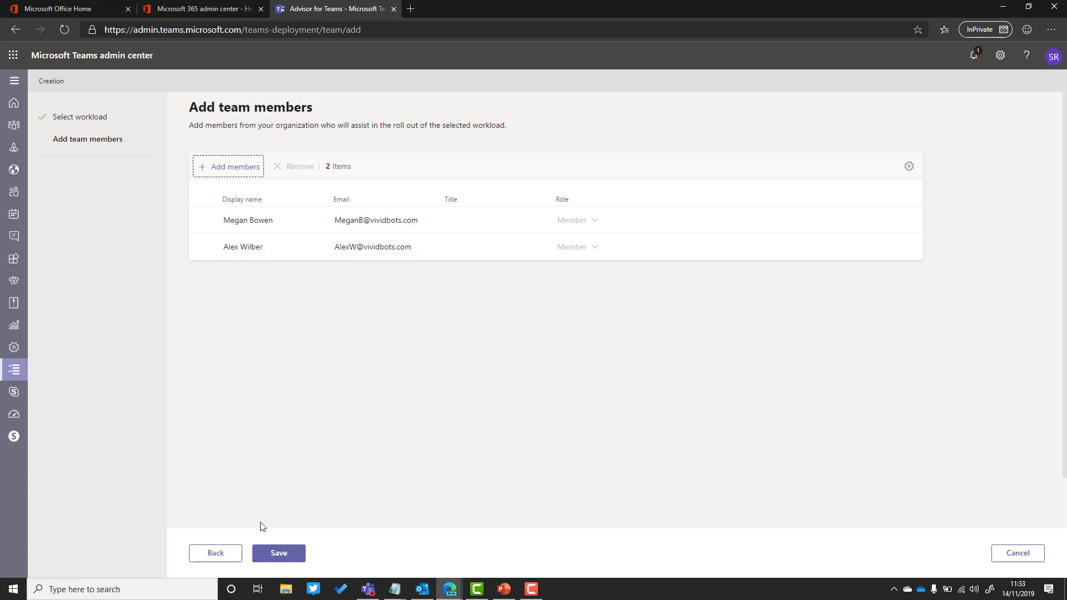
# Step: Save to create the Deployment team, showing the workload at 3/8 assessed and 0% completed
pyautogui.click(285, 558)
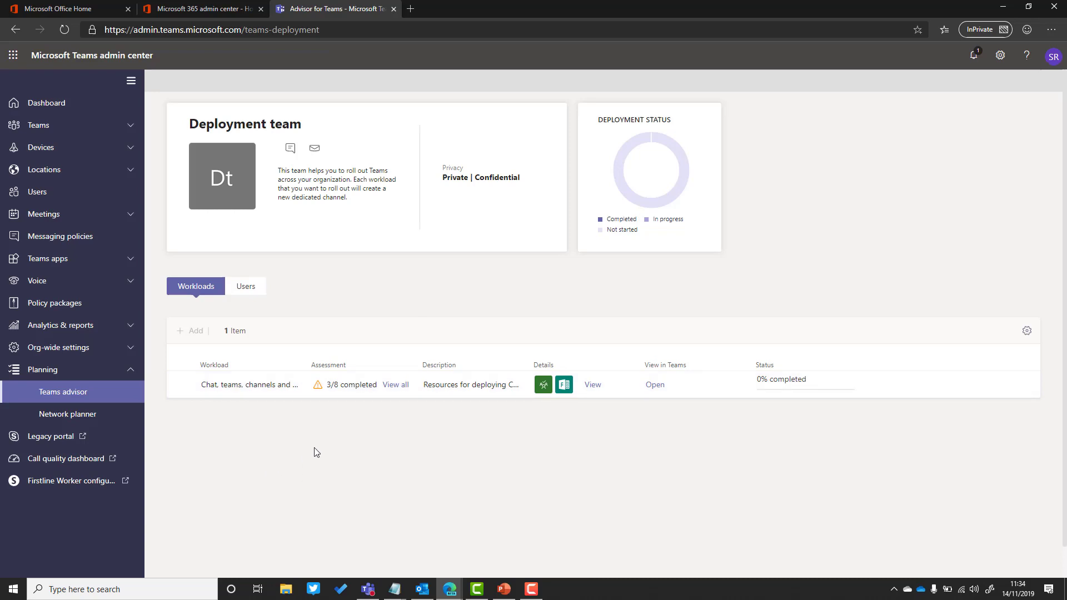
# Step: Launch Teams in the web app from Office Home and open the Chat, teams, channels and apps channel
pyautogui.click(70, 8)
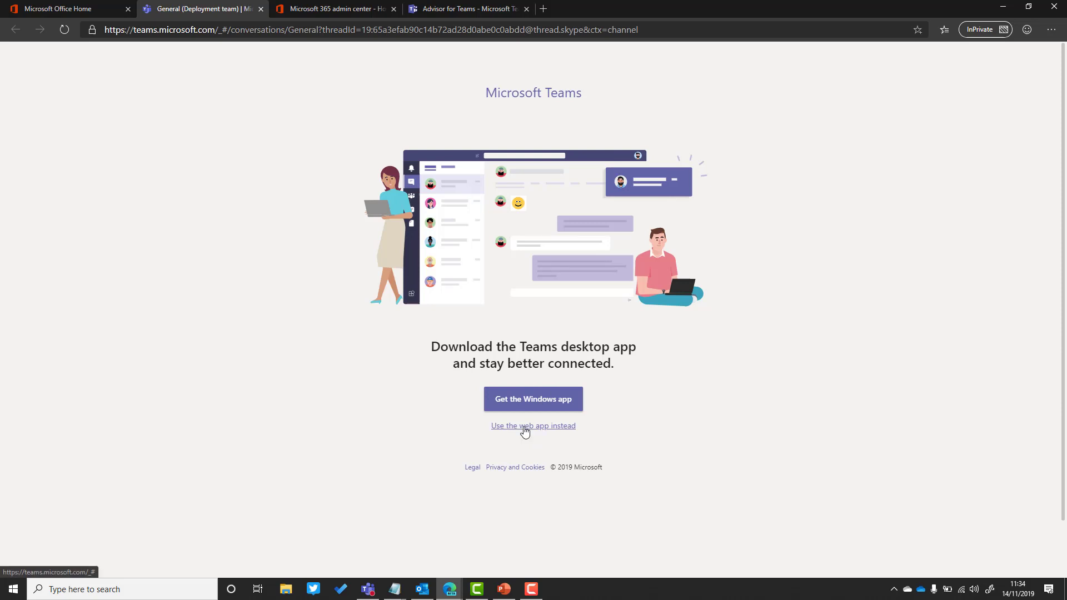
pyautogui.click(525, 425)
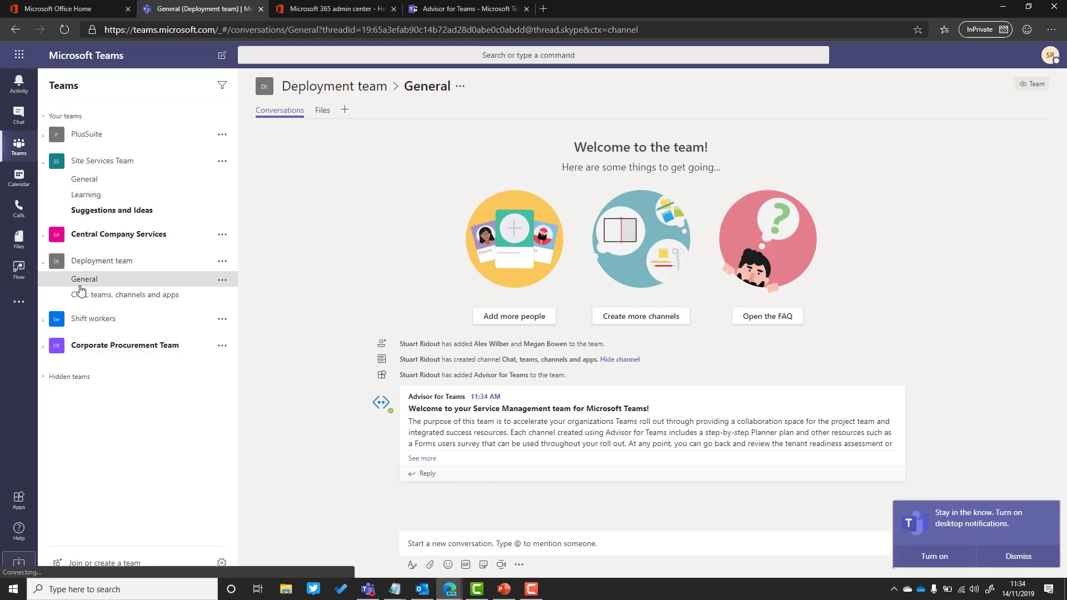
pyautogui.click(1018, 556)
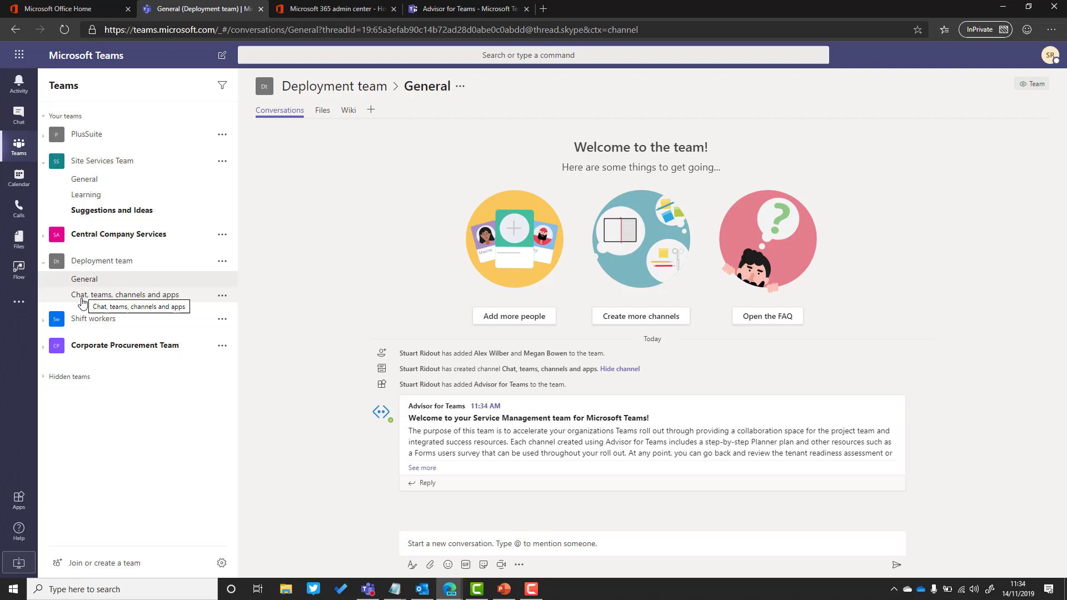
pyautogui.click(103, 300)
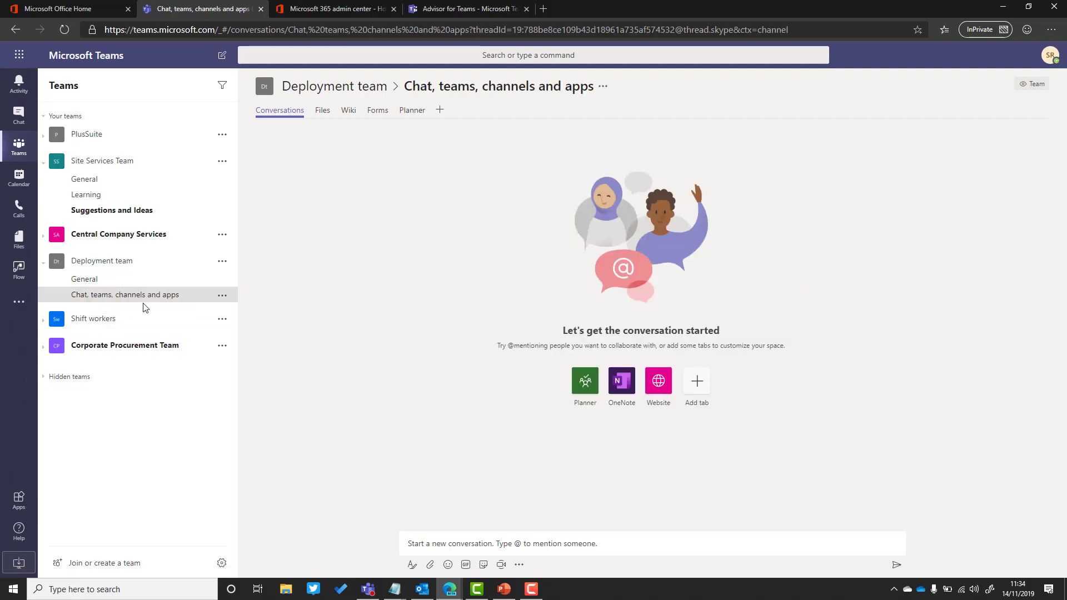
# Step: Open the channel's Planner tab at full width to see its four pre-filled rollout buckets
pyautogui.click(412, 114)
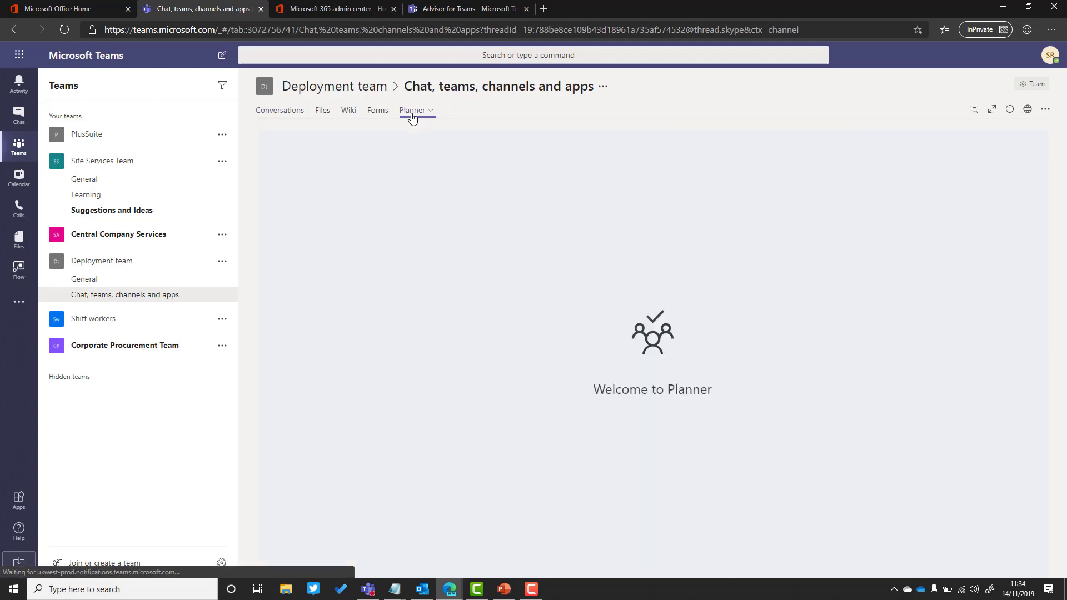
pyautogui.click(994, 111)
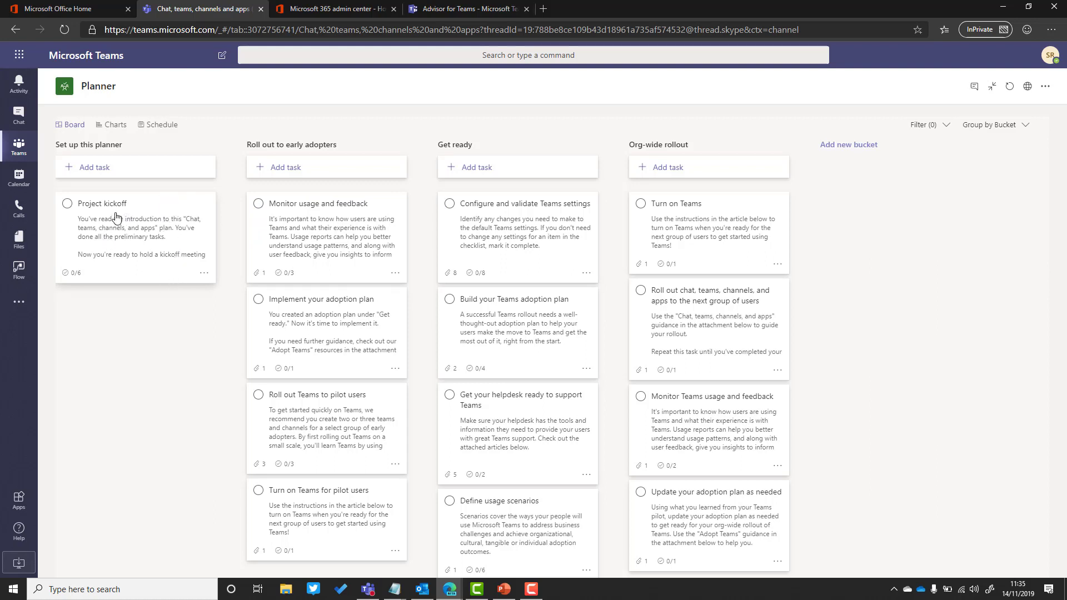
pyautogui.scroll(-1, 682, 411)
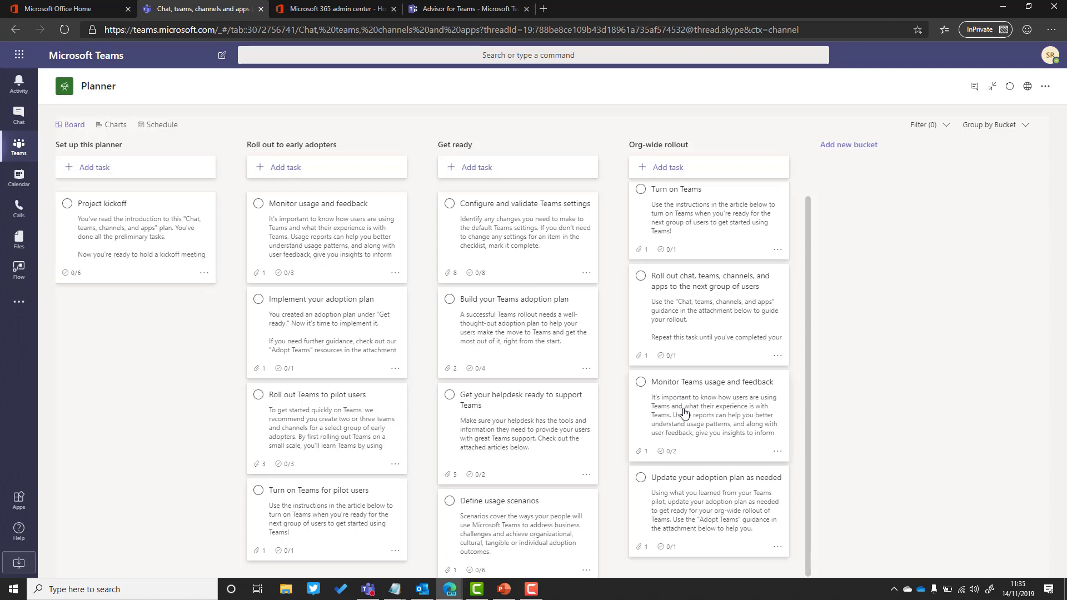
pyautogui.scroll(1, 652, 371)
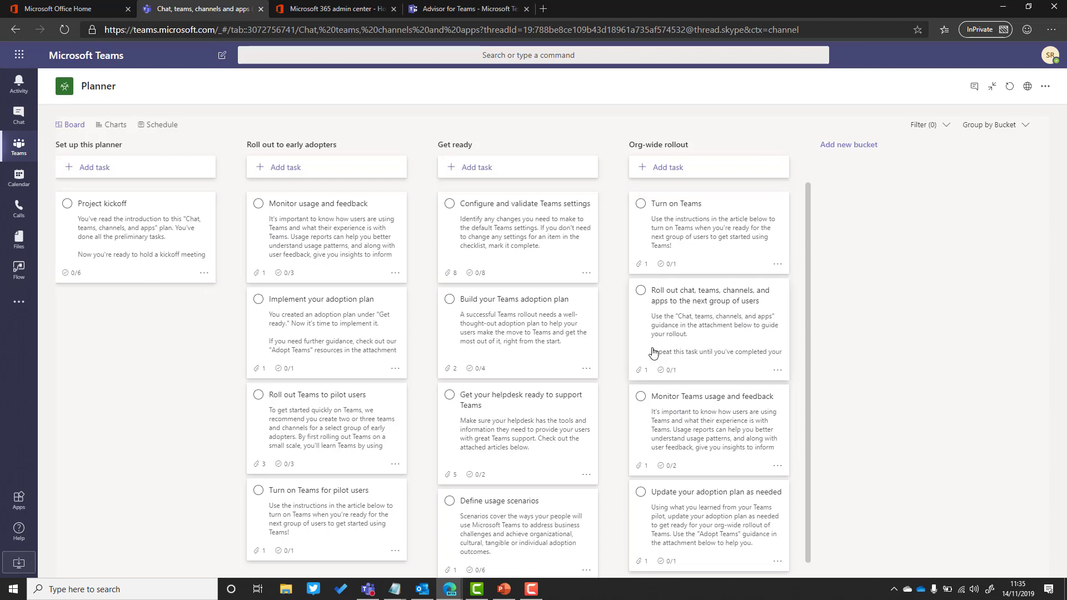
# Step: Look over the Project kickoff and Build your Teams adoption plan task details
pyautogui.click(123, 214)
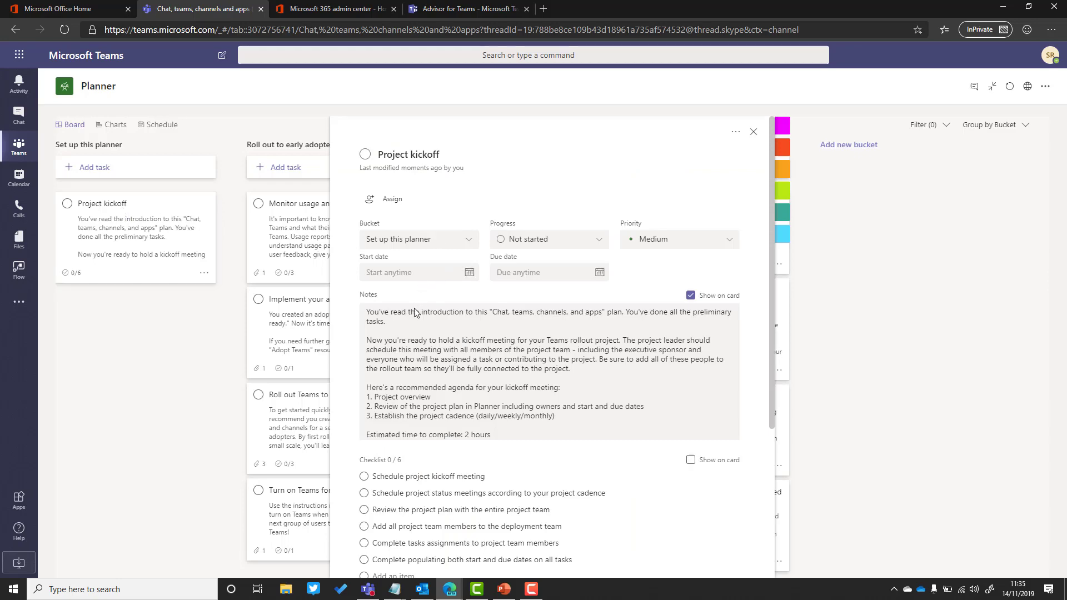
pyautogui.scroll(-4, 414, 311)
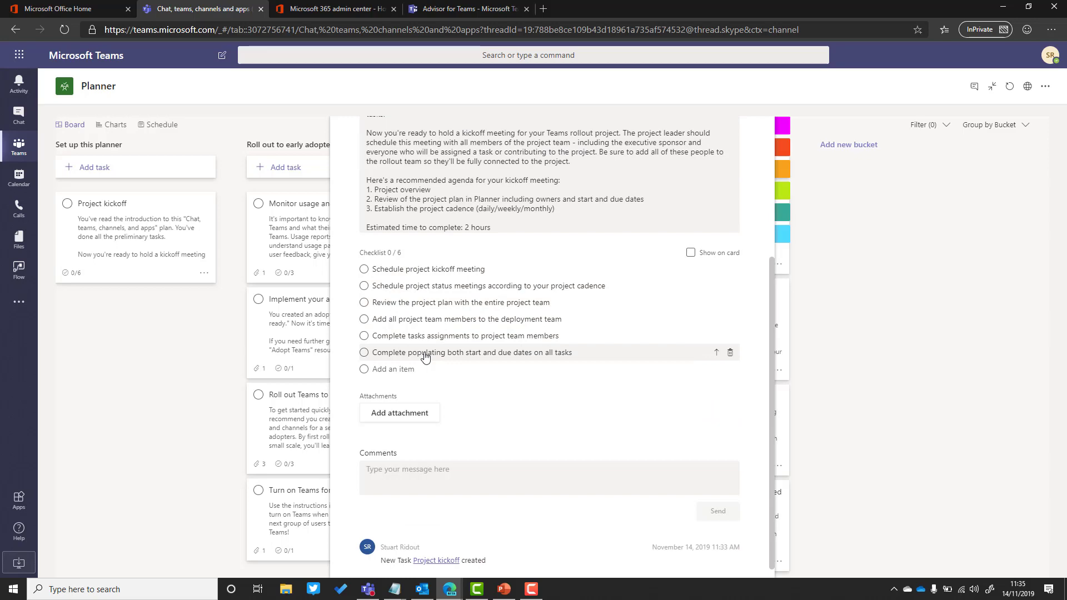
pyautogui.scroll(-1, 424, 353)
pyautogui.scroll(5, 690, 245)
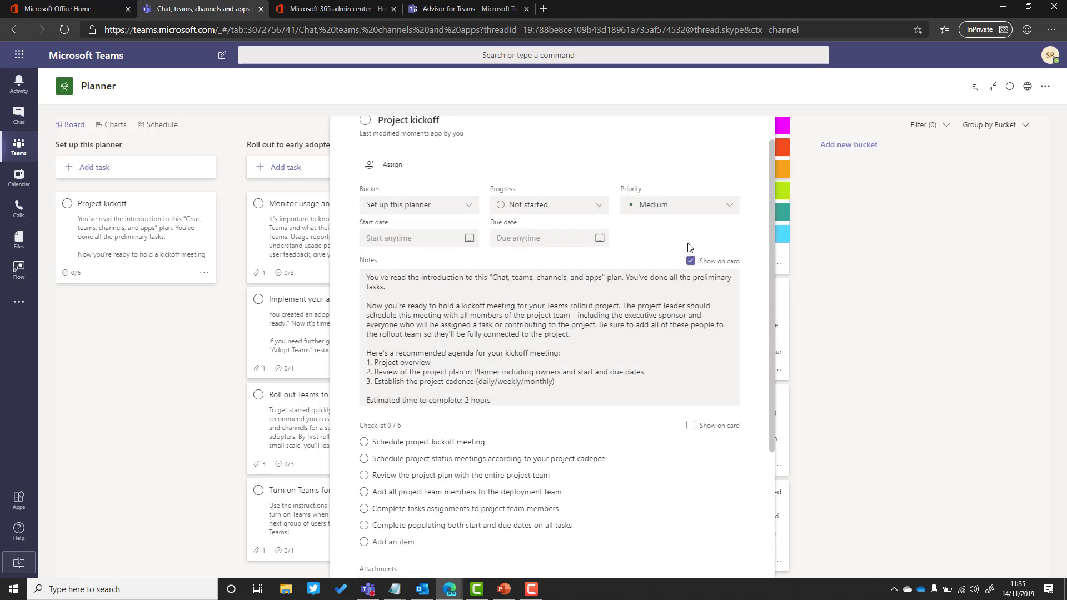
pyautogui.click(756, 137)
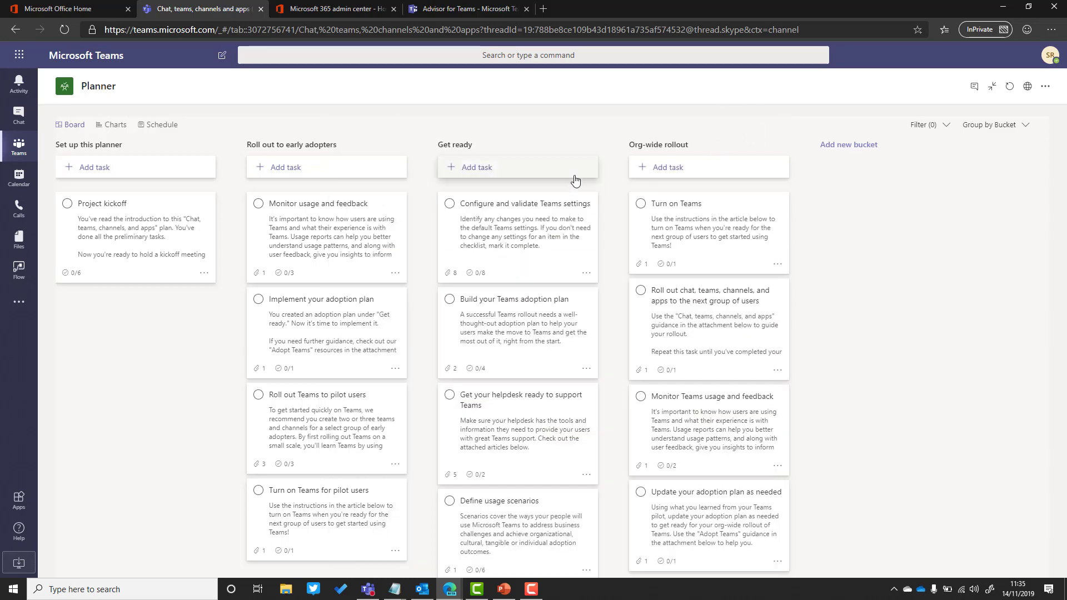
pyautogui.click(507, 320)
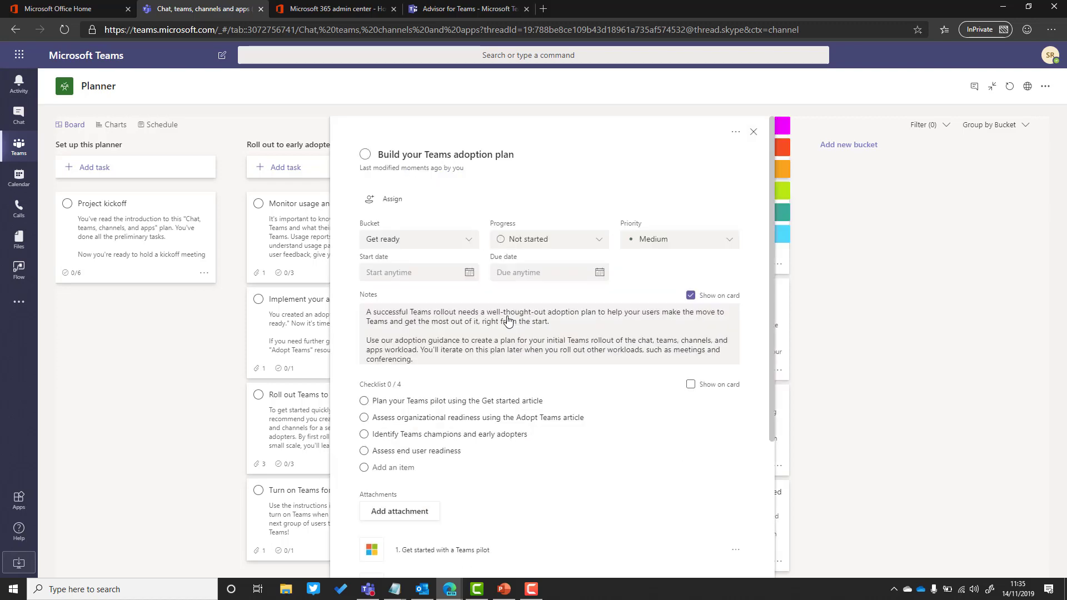
pyautogui.scroll(-3, 439, 302)
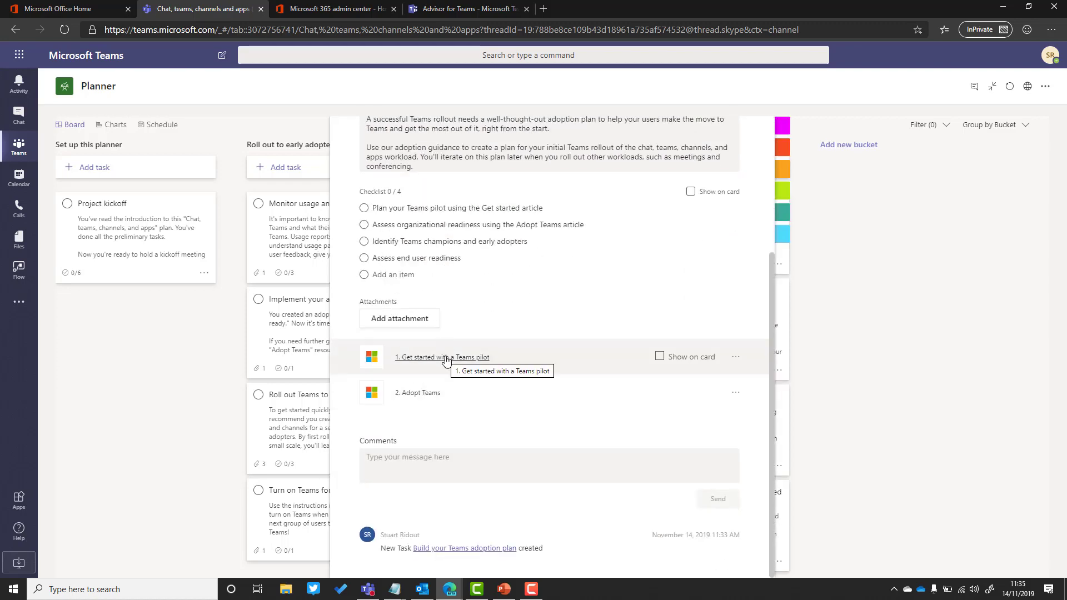
pyautogui.scroll(4, 500, 361)
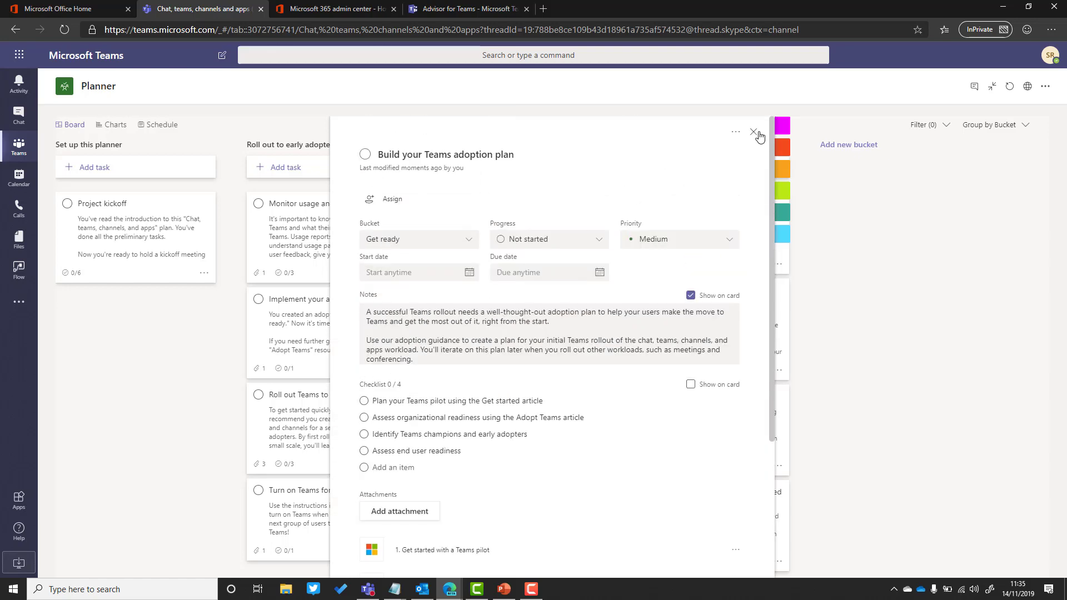
pyautogui.click(755, 133)
# Step: Assign the Project kickoff task to the matching team member
pyautogui.click(154, 239)
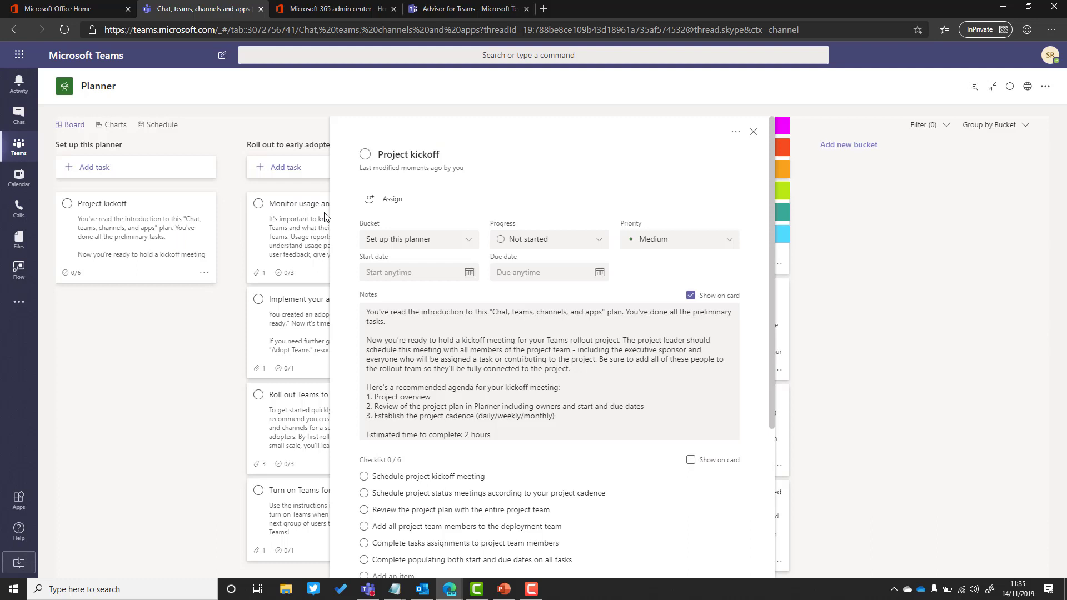
pyautogui.click(365, 201)
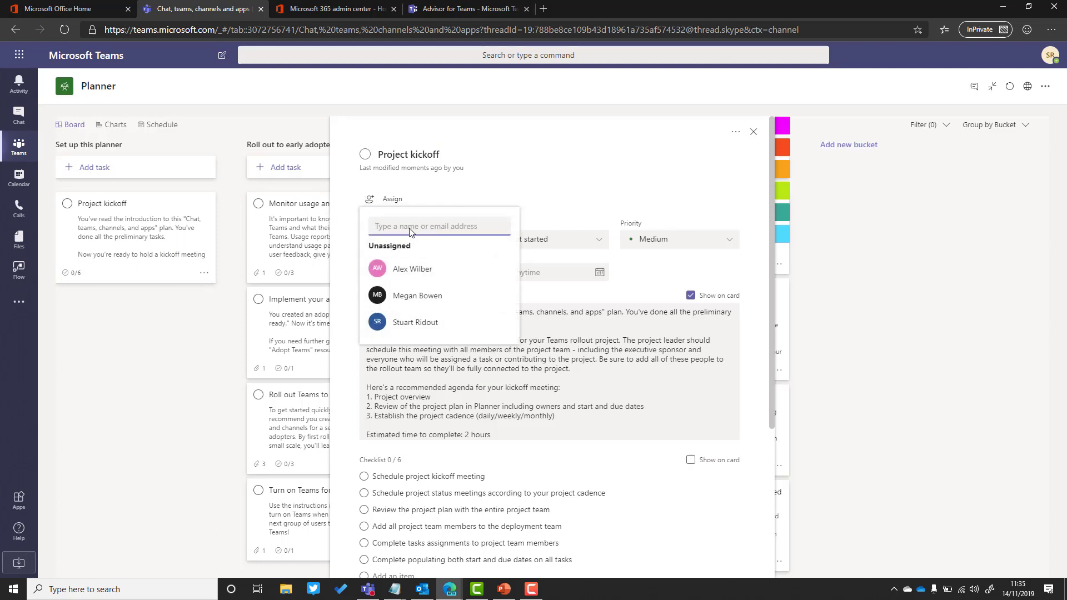
pyautogui.write('mega')
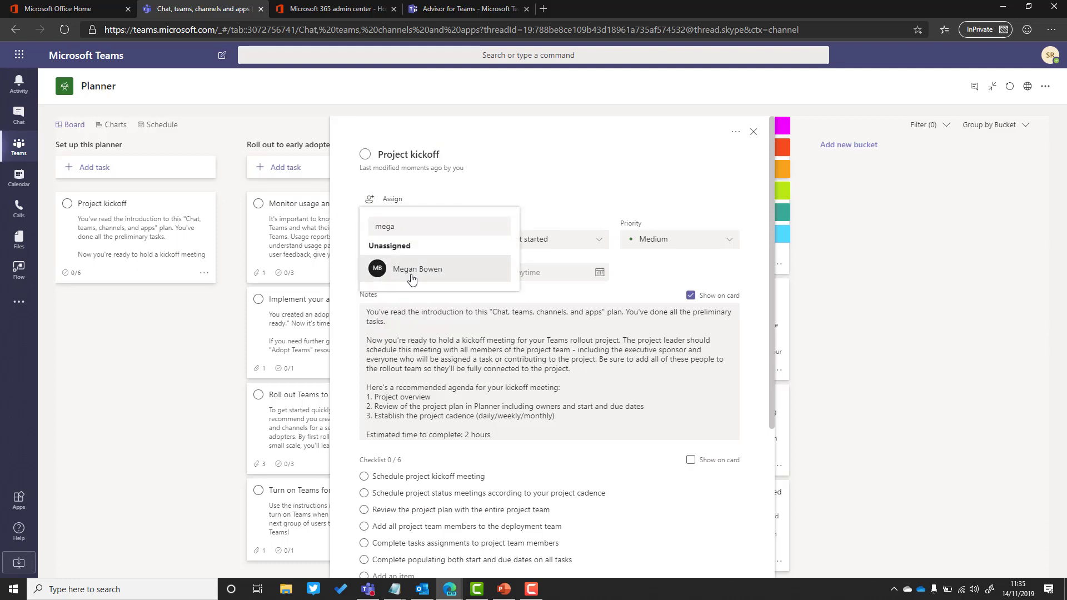
pyautogui.click(414, 269)
pyautogui.click(663, 154)
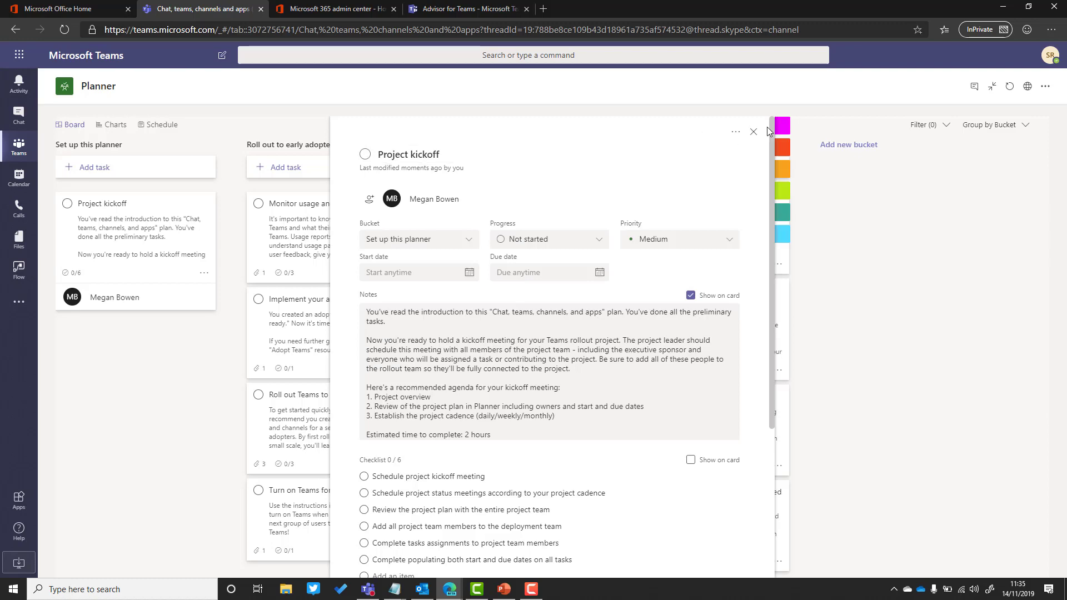
pyautogui.click(754, 132)
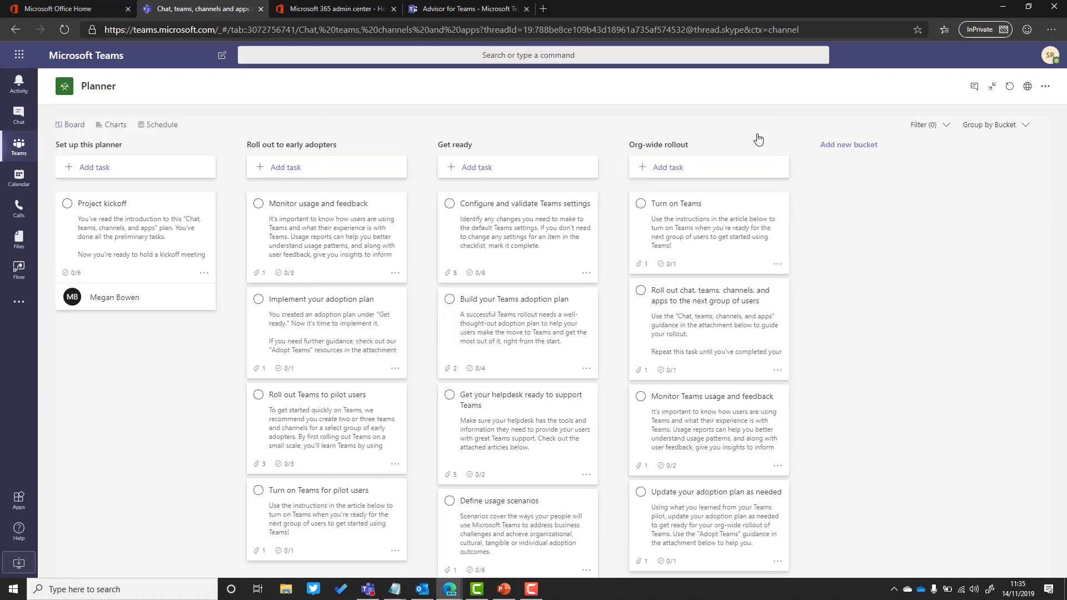
# Step: Check off the kickoff meeting, status meetings and review project plan checklist items
pyautogui.click(184, 227)
pyautogui.moveTo(777, 122)
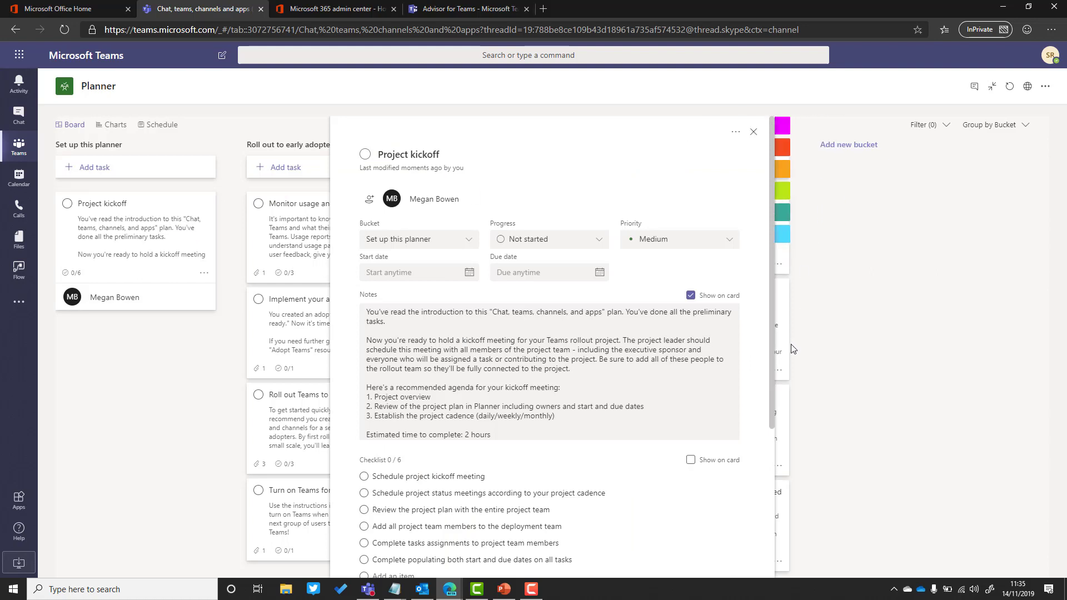
pyautogui.click(365, 479)
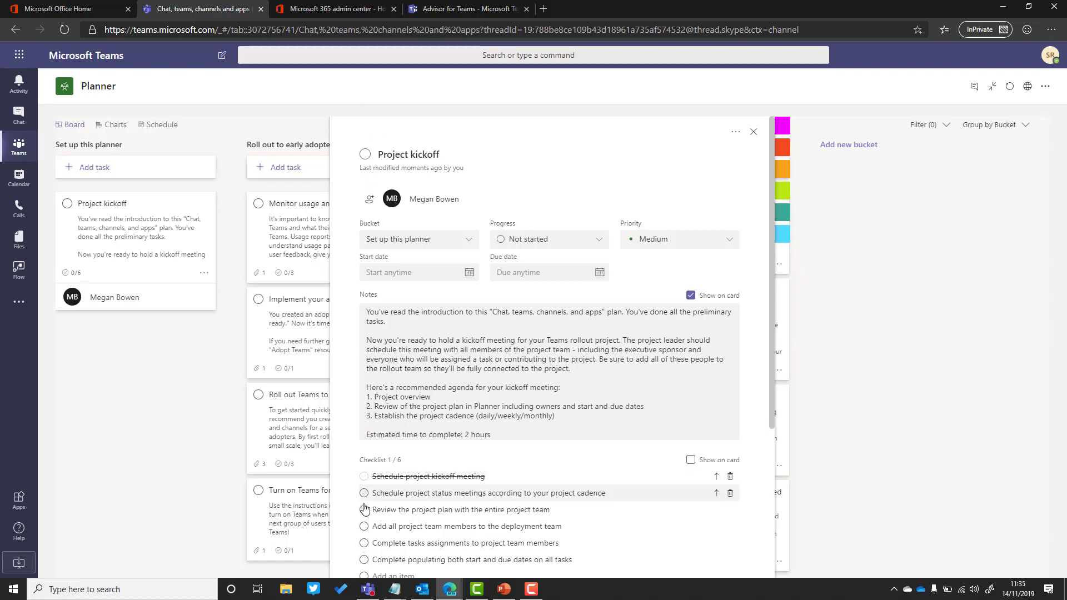
pyautogui.click(365, 494)
pyautogui.click(365, 510)
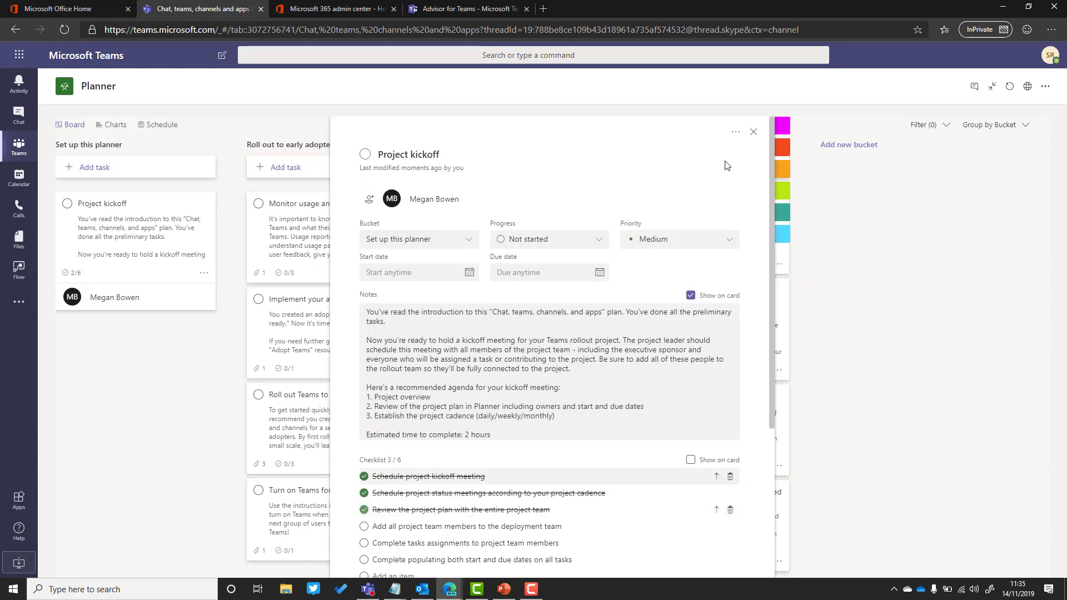
# Step: Close the task, check the Schedule view, then view Charts showing 15 tasks not started
pyautogui.click(752, 133)
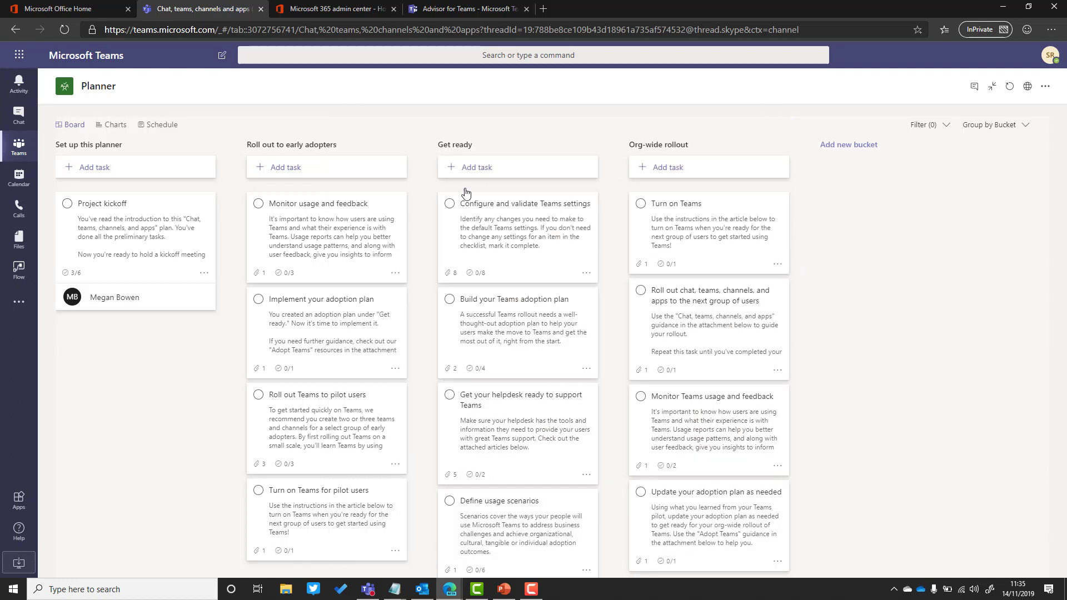
pyautogui.click(161, 125)
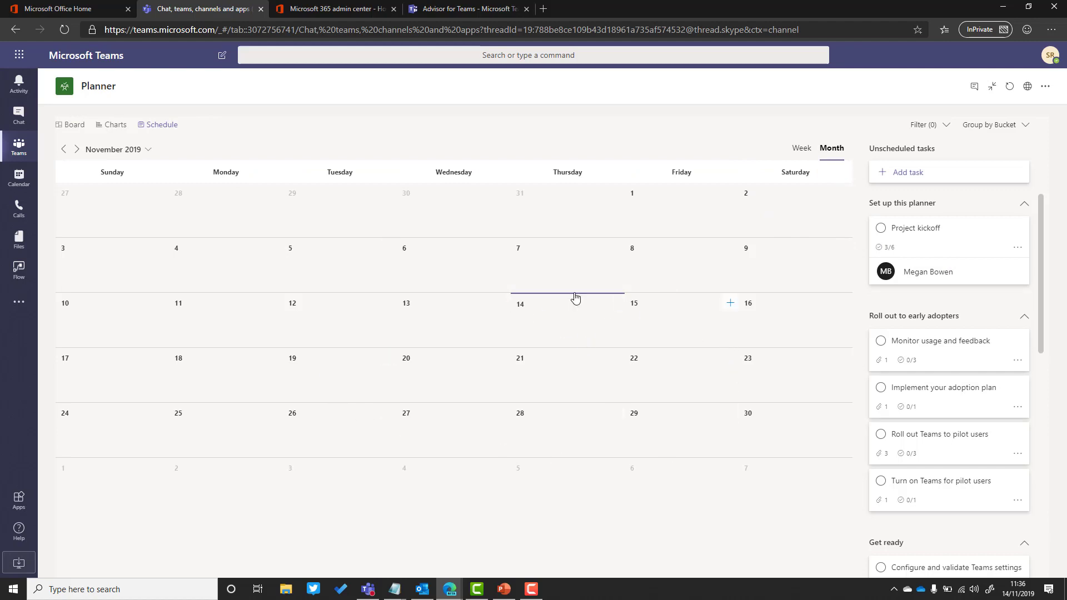
pyautogui.click(109, 125)
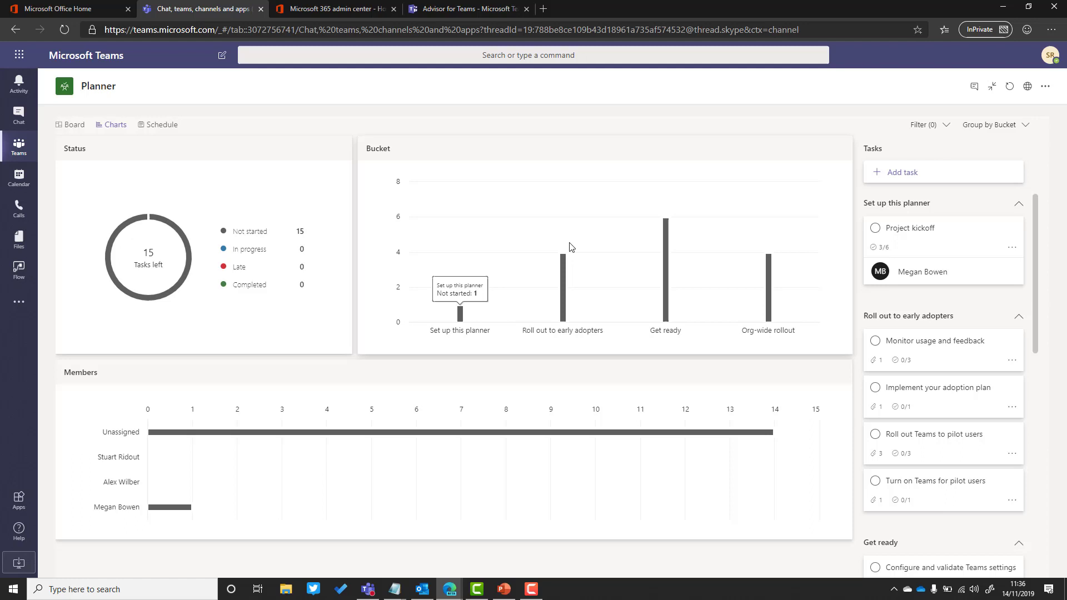
pyautogui.moveTo(683, 242)
pyautogui.moveTo(183, 514)
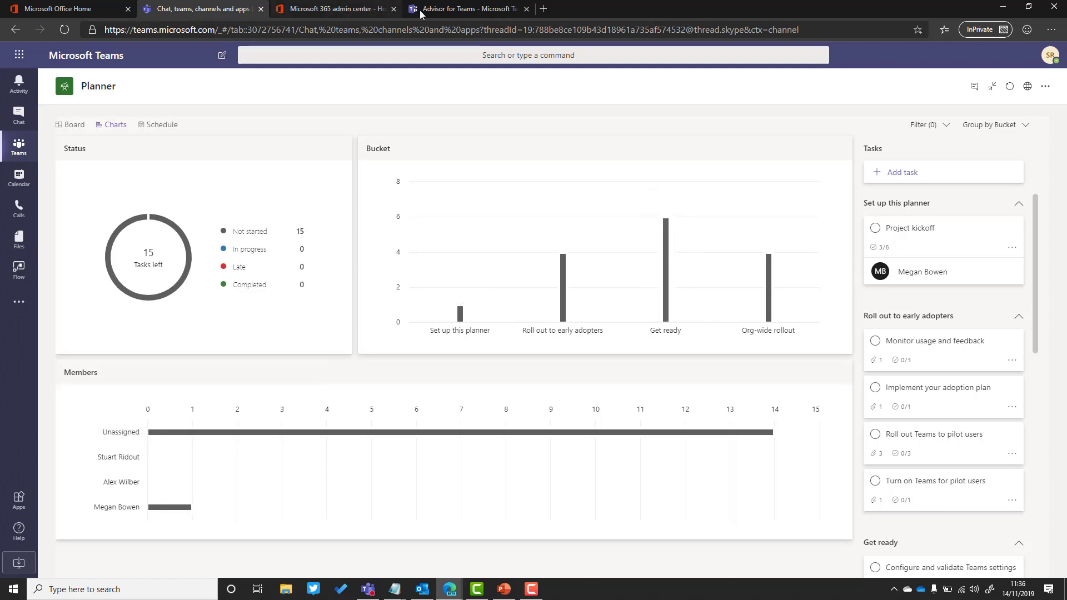
# Step: Back in Advisor for Teams, view all assessments for the Chat, teams, channels and apps workload
pyautogui.click(472, 12)
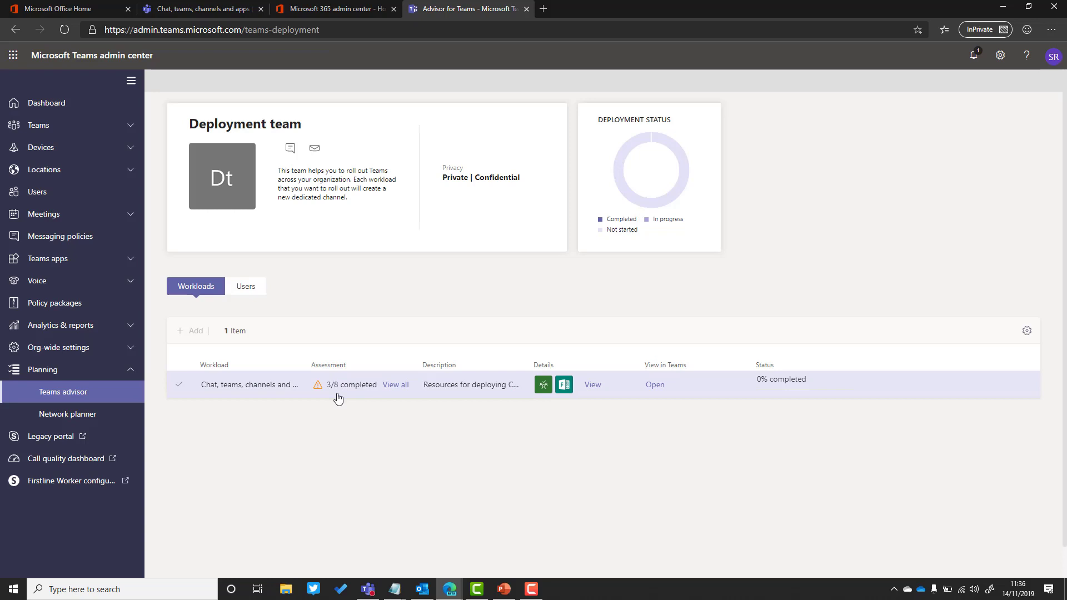
pyautogui.click(396, 386)
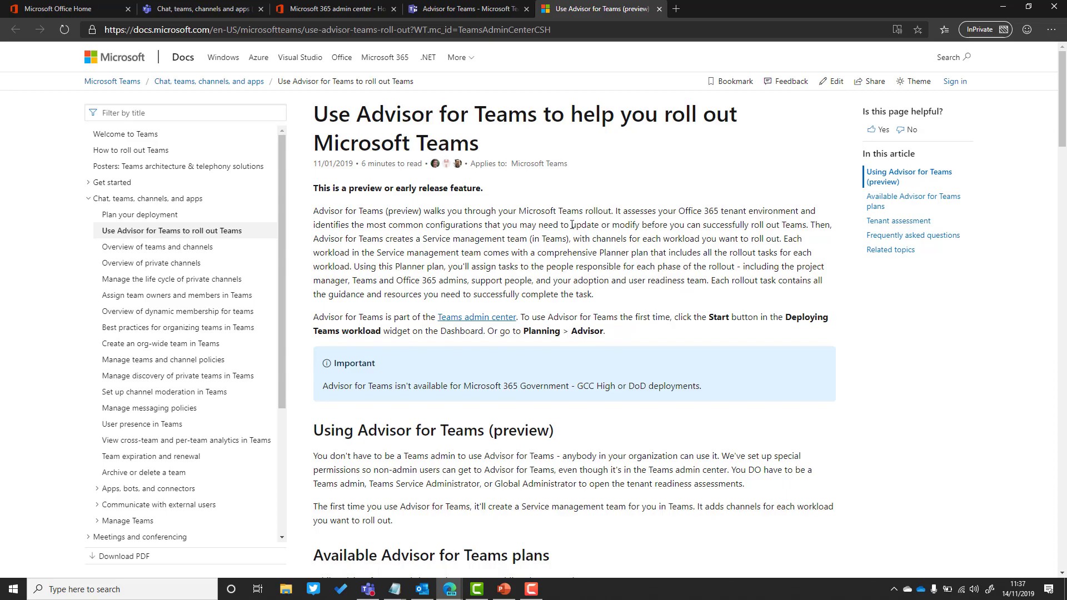
# Step: Scroll the Docs article to the Tenant assessment tables listing checks like Teams licenses
pyautogui.scroll(-15, 556, 250)
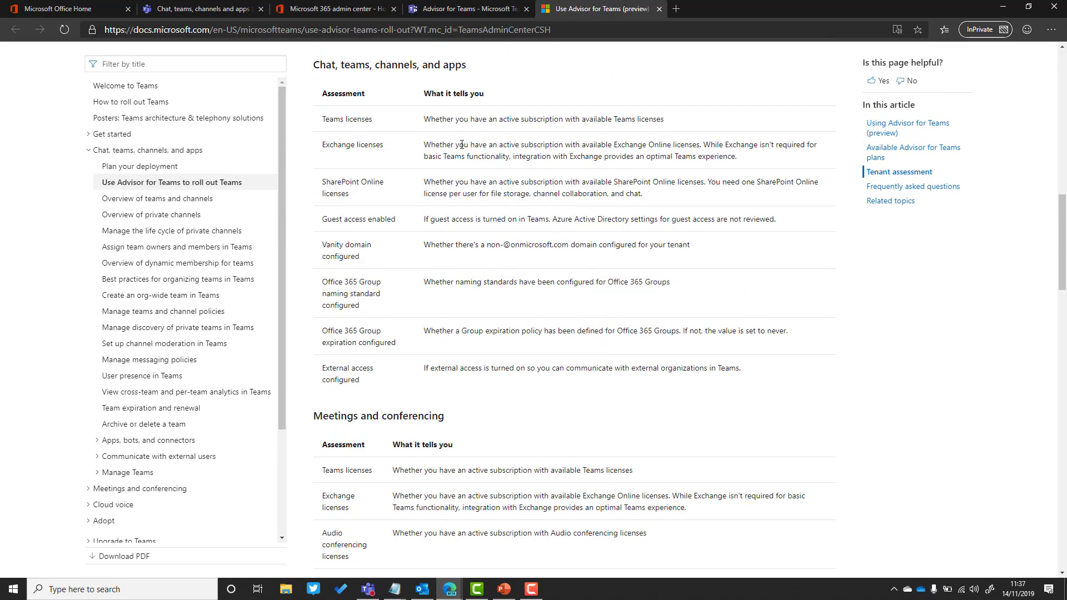
pyautogui.scroll(15, 461, 145)
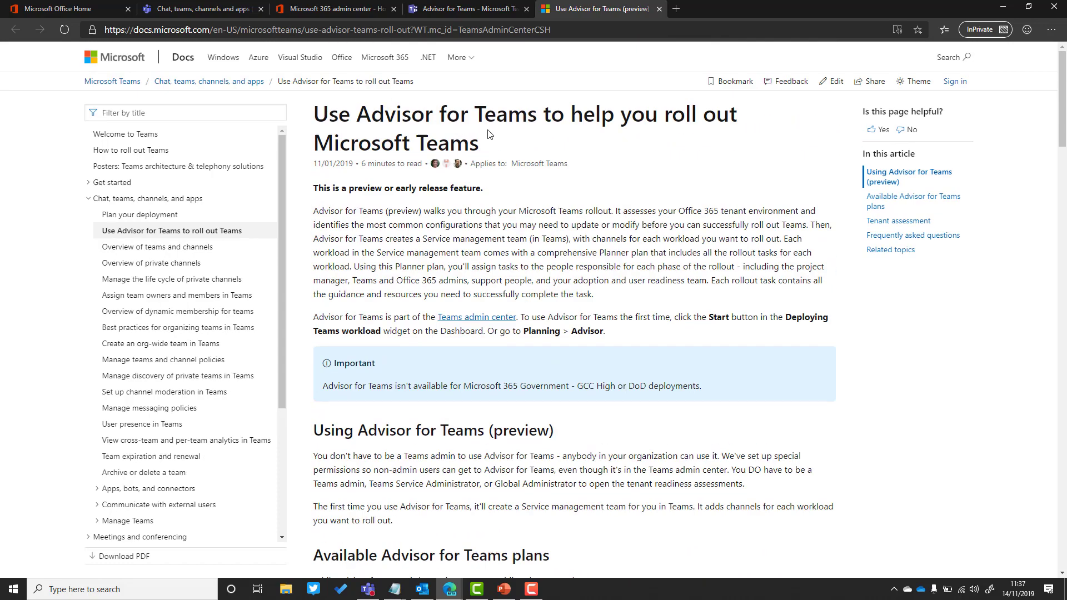
pyautogui.scroll(-13, 511, 151)
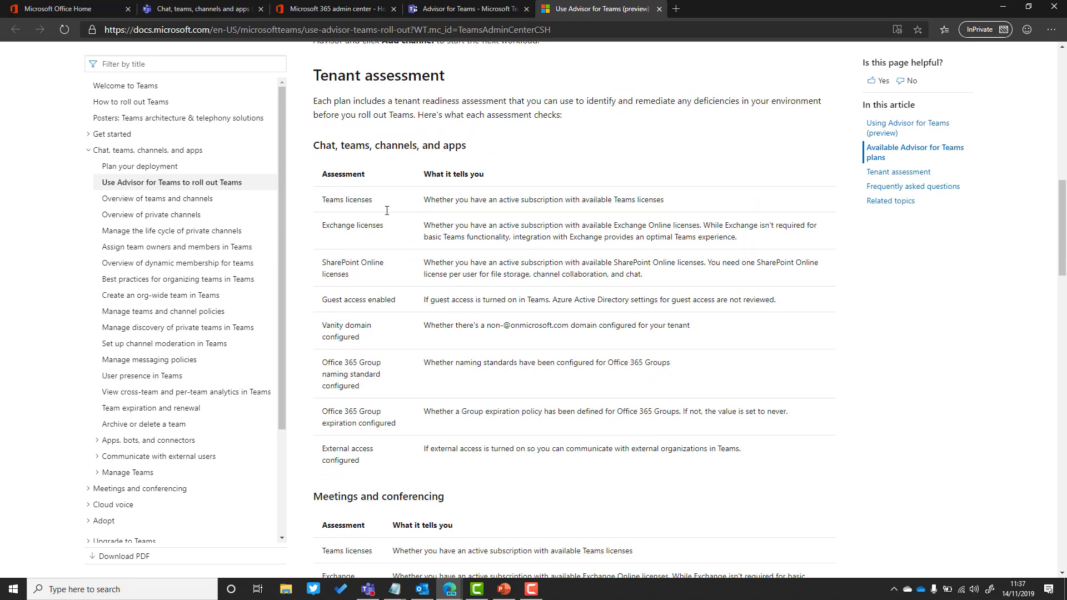
# Step: Back on the Advisor for Teams page, add the Meetings and Conferencing workload and save it
pyautogui.click(454, 12)
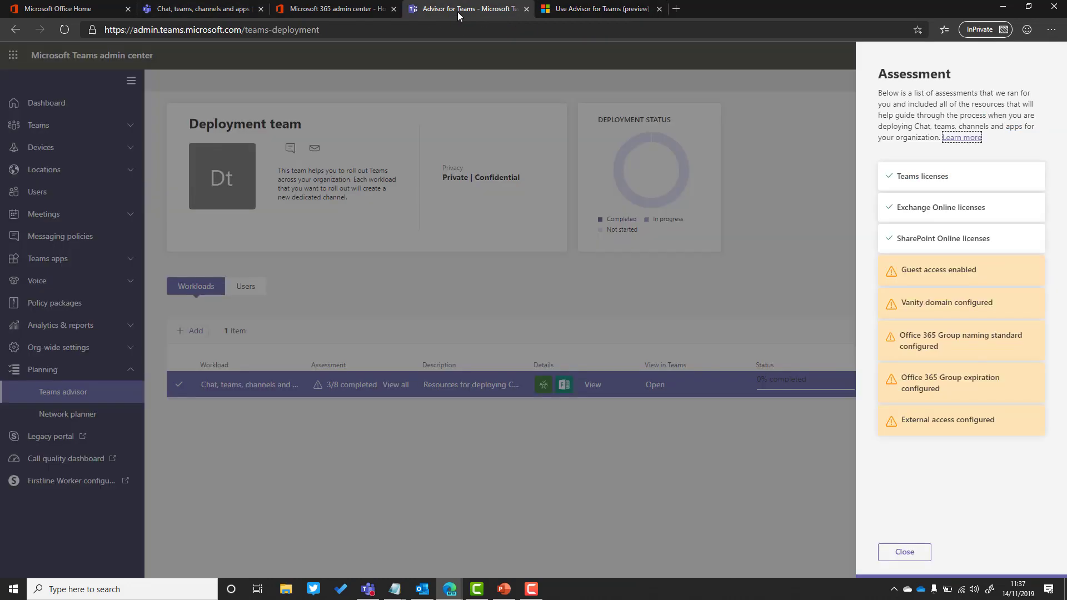
pyautogui.click(832, 168)
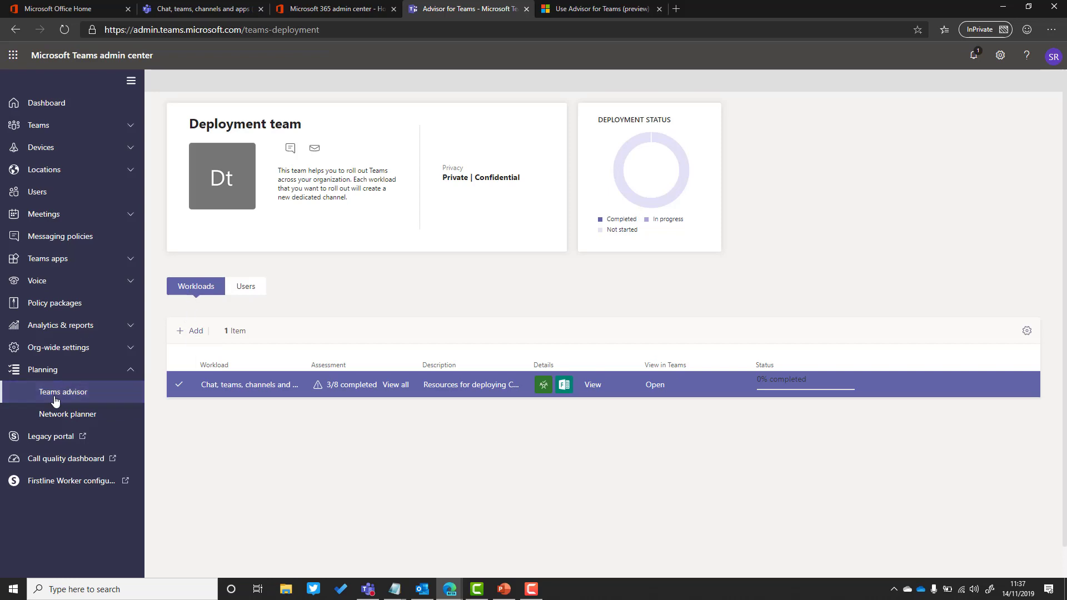
pyautogui.click(179, 331)
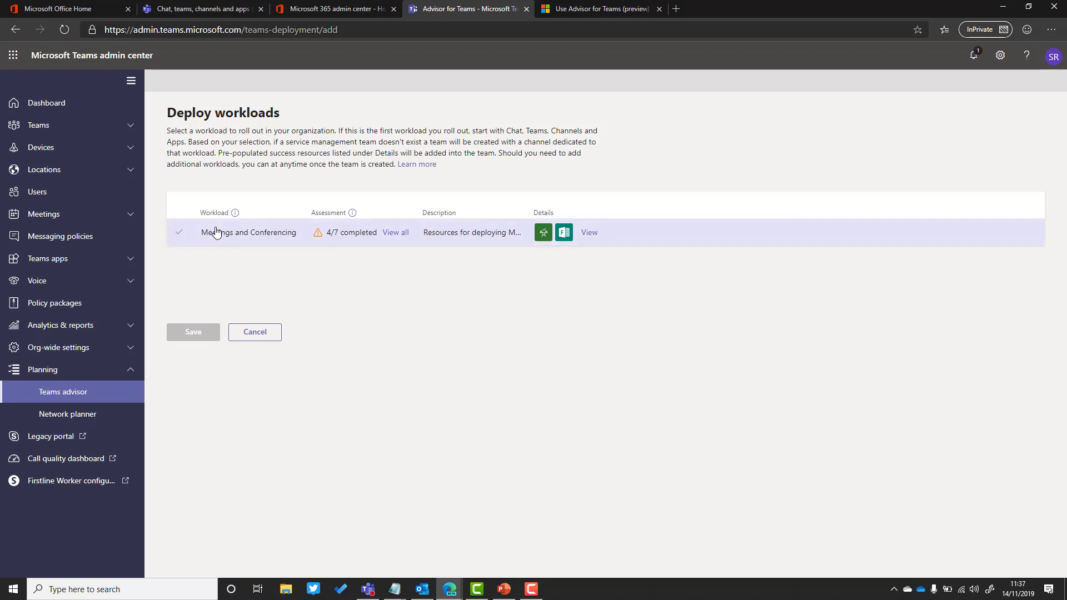
pyautogui.click(183, 235)
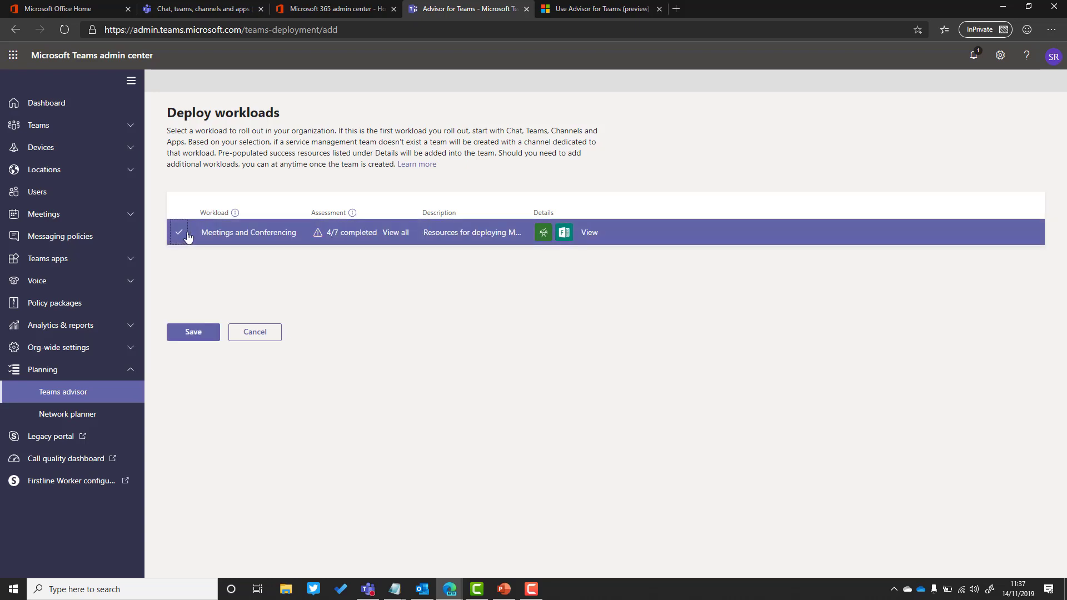
pyautogui.click(194, 333)
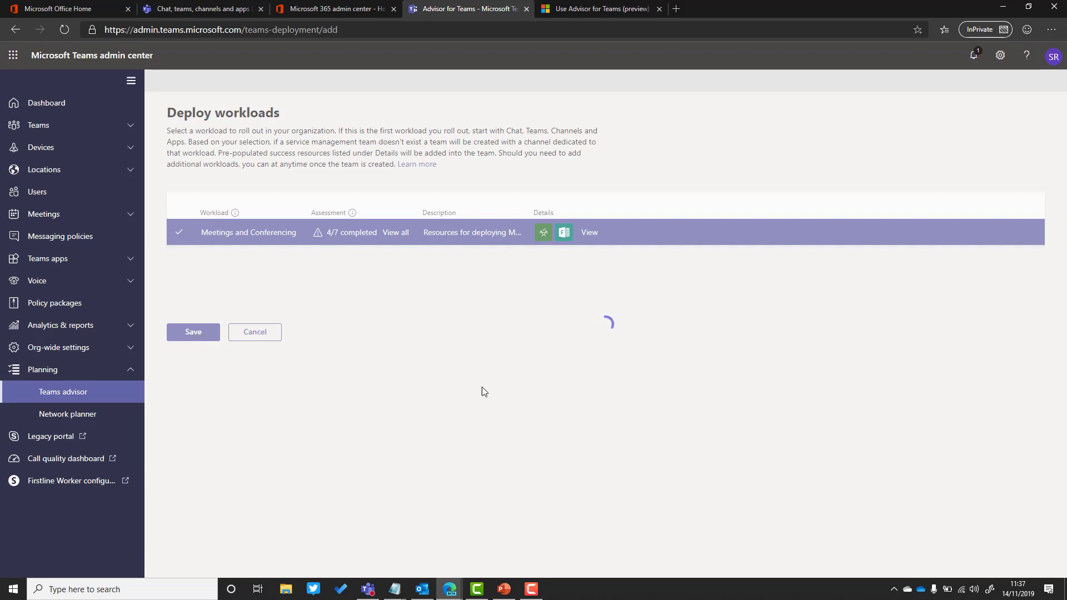
pyautogui.click(204, 9)
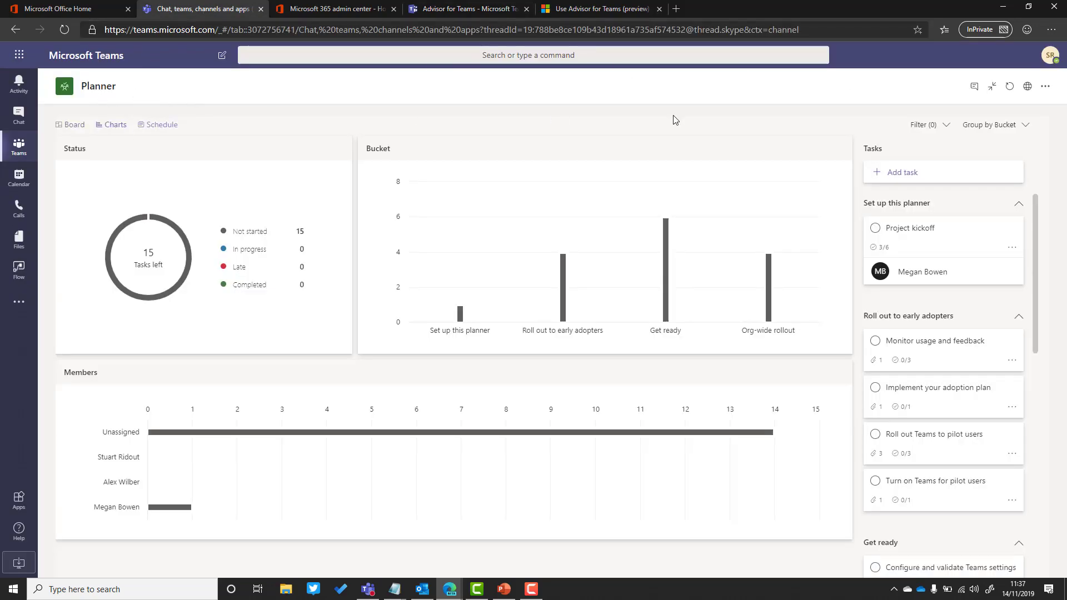
# Step: Open the Microsoft Teams User Satisfaction Survey form and read down to its final feedback questions
pyautogui.click(993, 88)
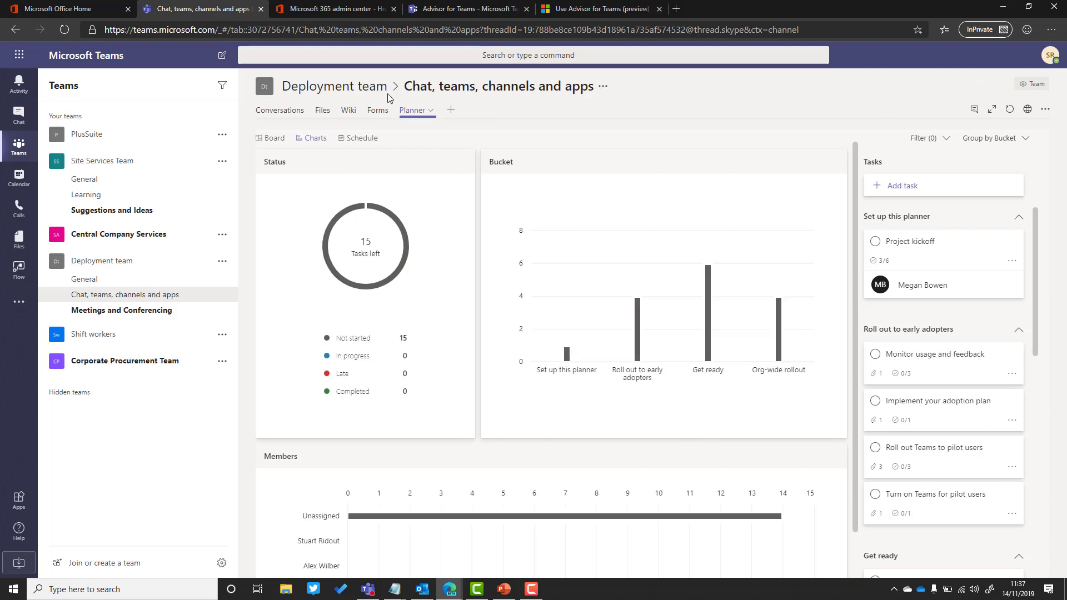
pyautogui.click(381, 118)
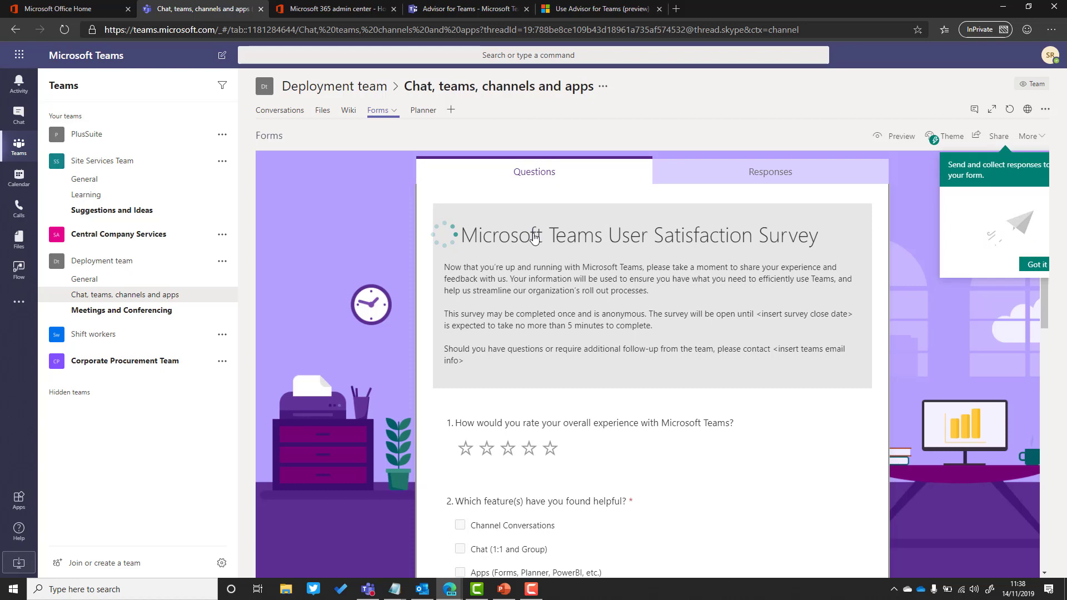
pyautogui.scroll(-3, 660, 279)
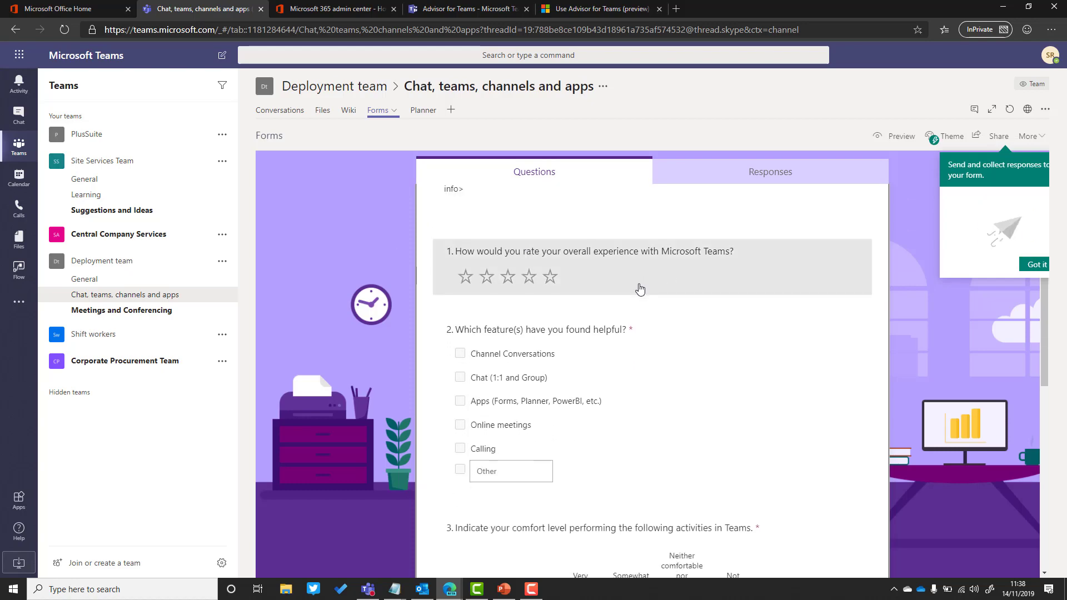
pyautogui.scroll(-2, 638, 286)
pyautogui.scroll(-5, 556, 261)
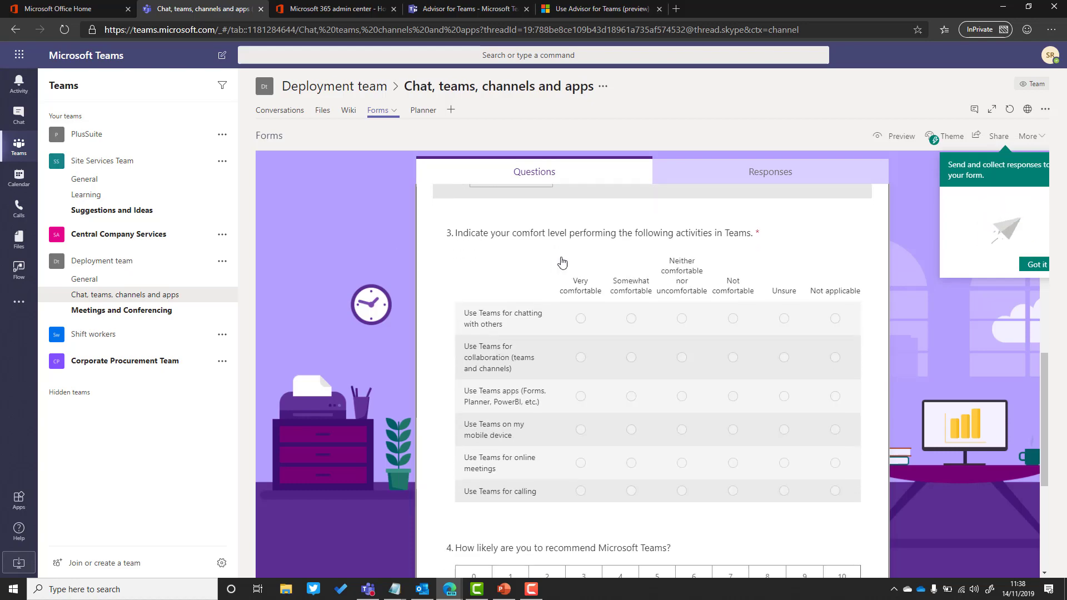
pyautogui.scroll(-2, 761, 345)
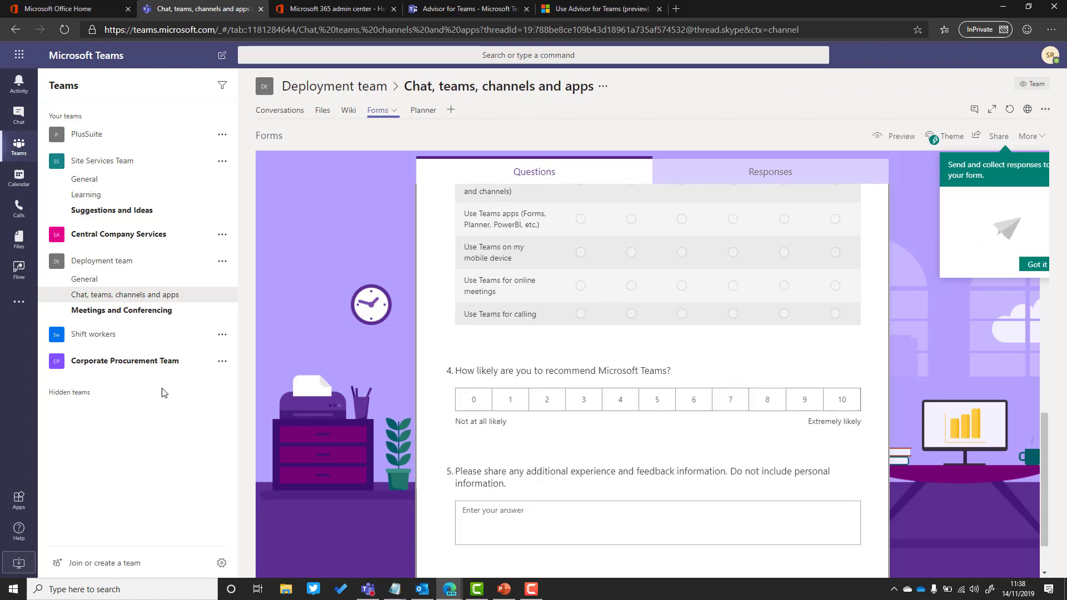
pyautogui.scroll(-1, 715, 392)
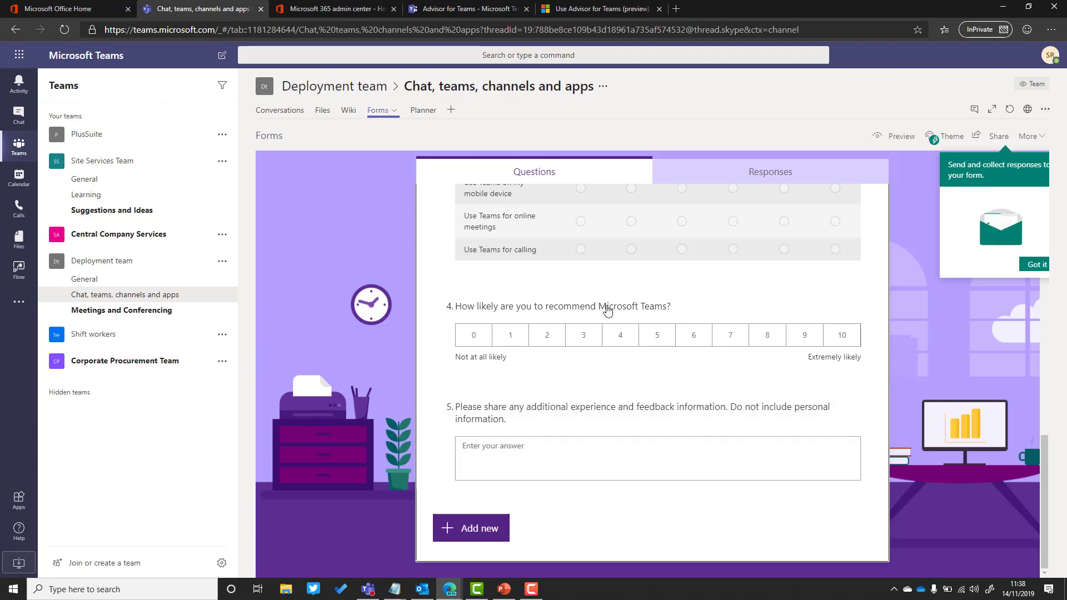
# Step: Show the Meetings and Conferencing Planner board expanded, from Set up this project to Ongoing Teams management
pyautogui.click(101, 315)
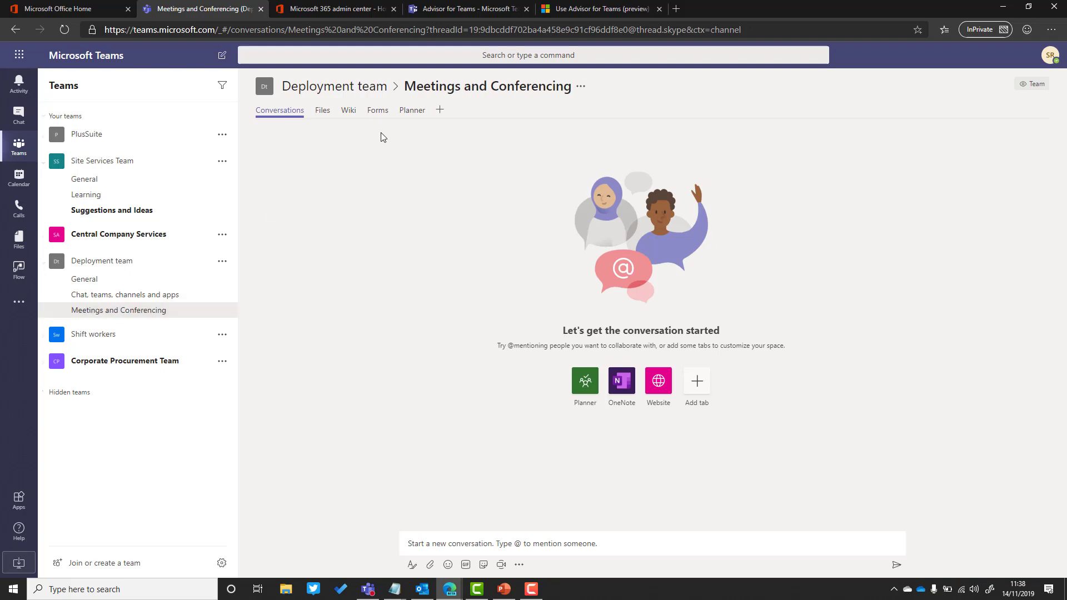
pyautogui.click(410, 111)
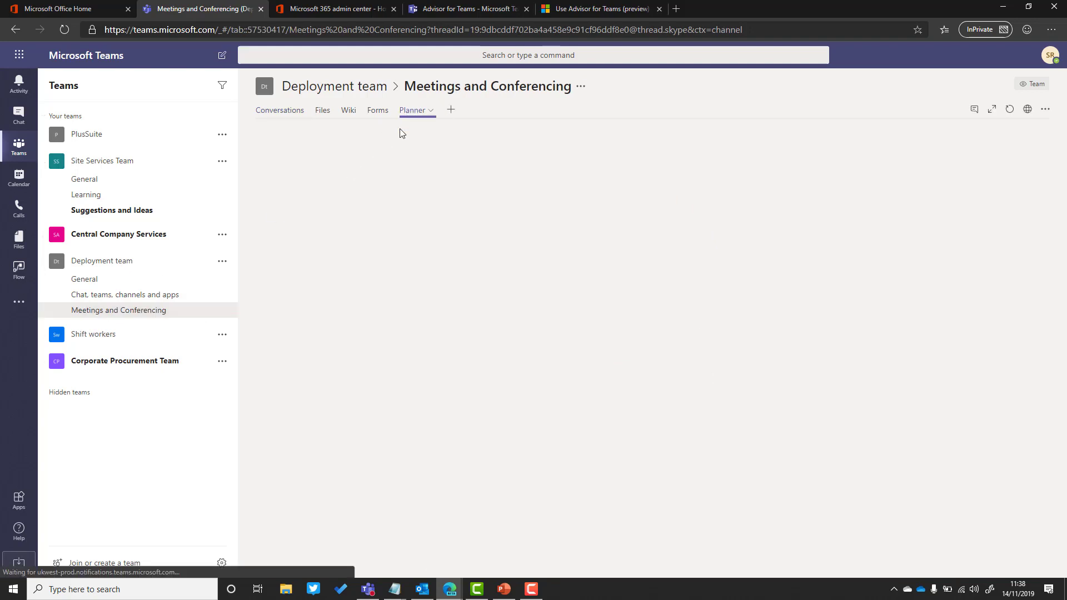
pyautogui.click(992, 110)
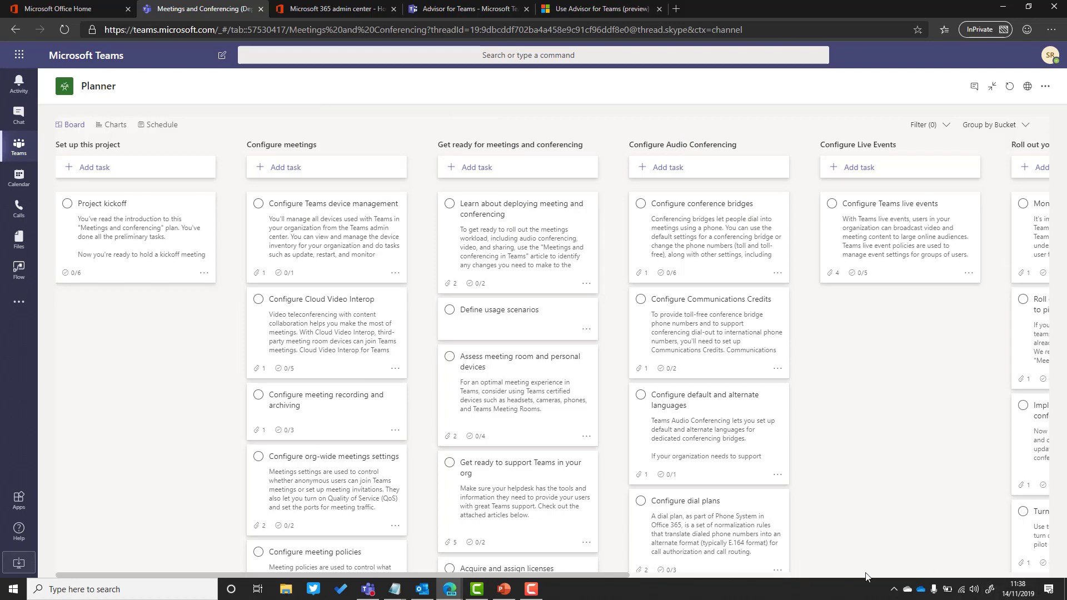
pyautogui.click(992, 575)
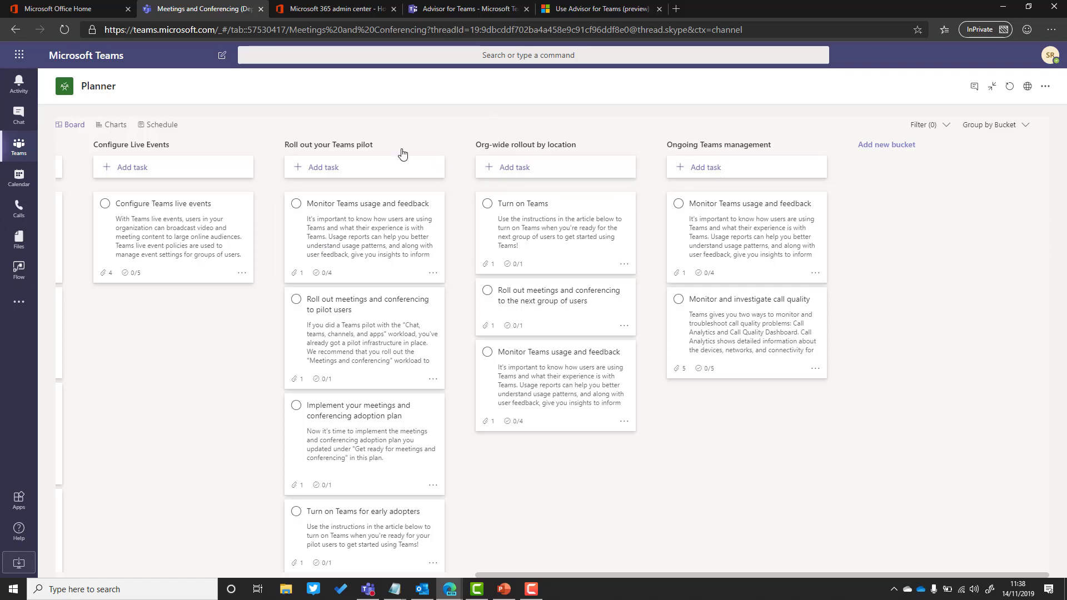
# Step: Assign the Configure Teams device management task to a team member
pyautogui.click(212, 577)
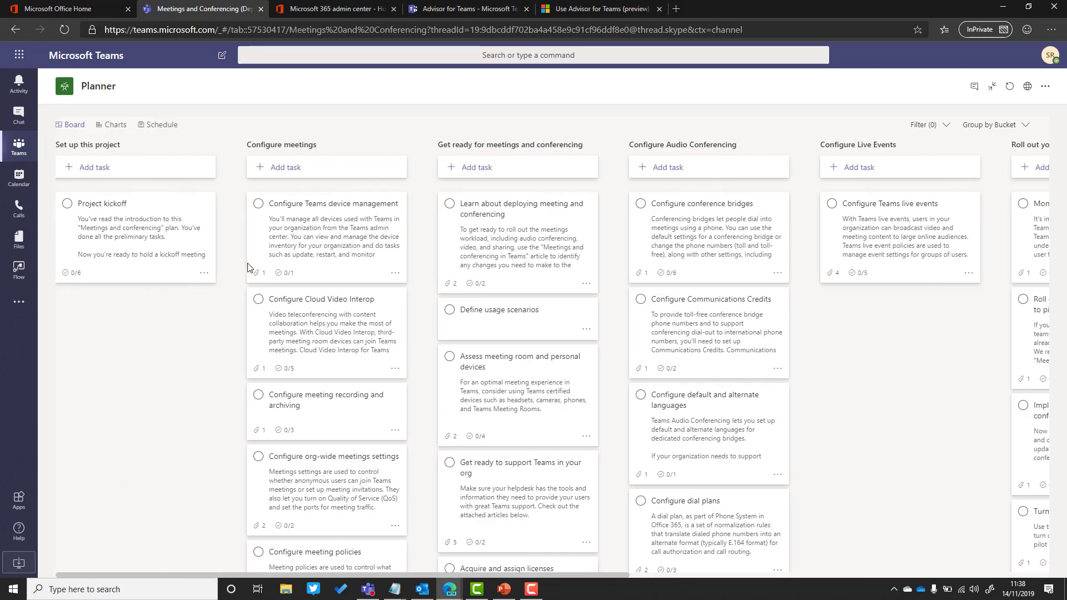
pyautogui.click(302, 229)
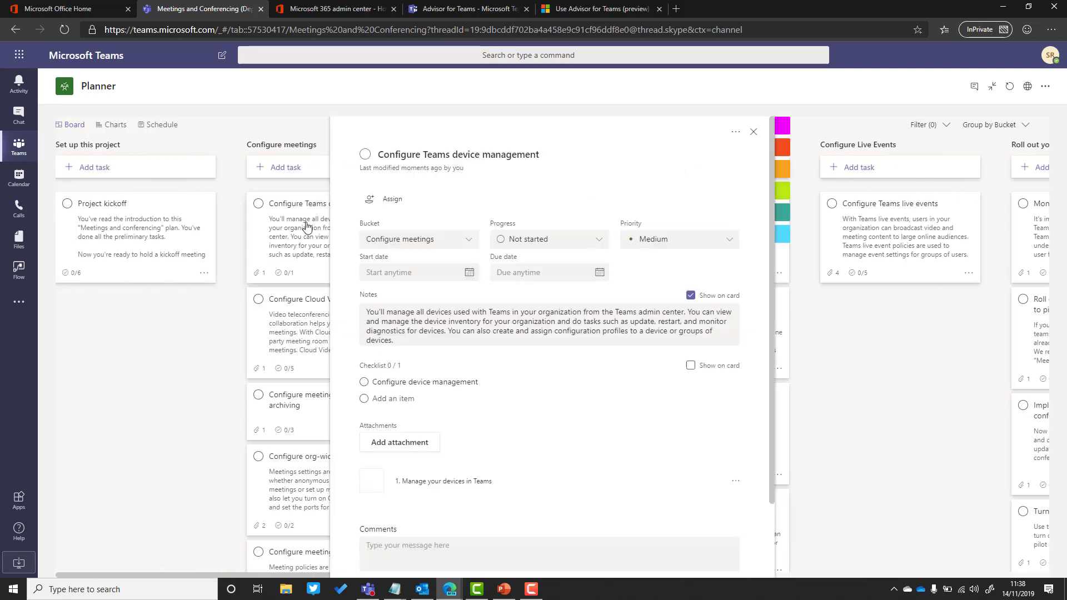
pyautogui.click(371, 200)
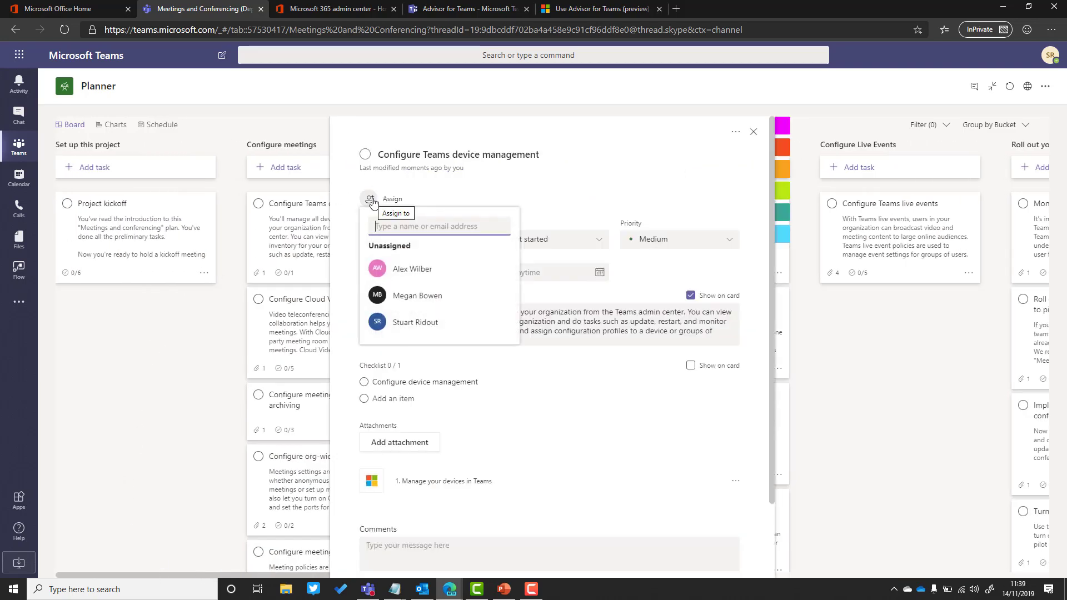
pyautogui.click(393, 325)
# Step: Close the task card and bring up the Planner app's My Tasks view
pyautogui.click(753, 133)
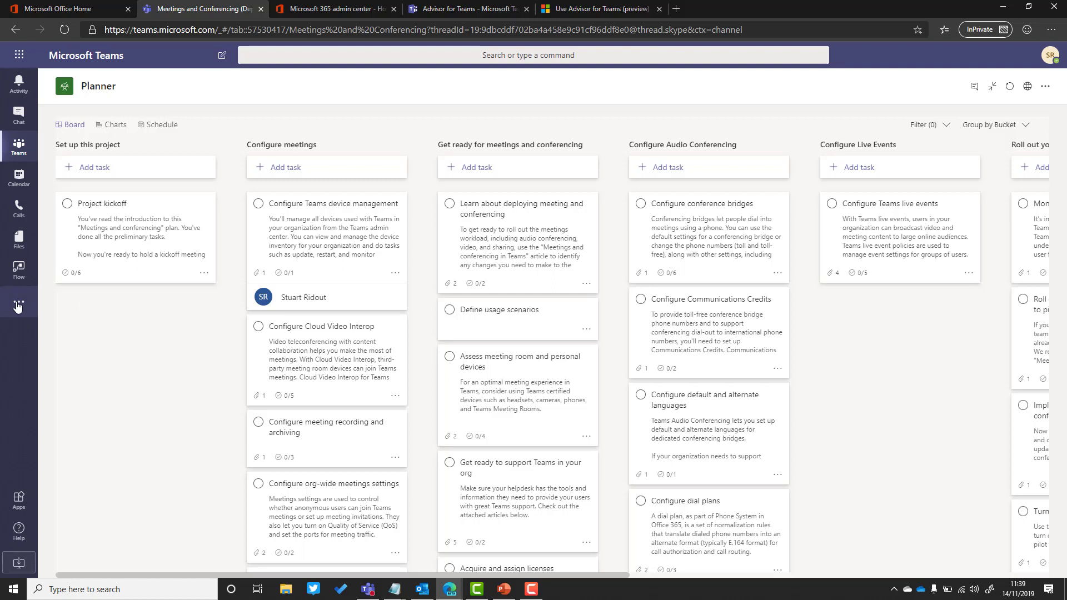
pyautogui.click(17, 304)
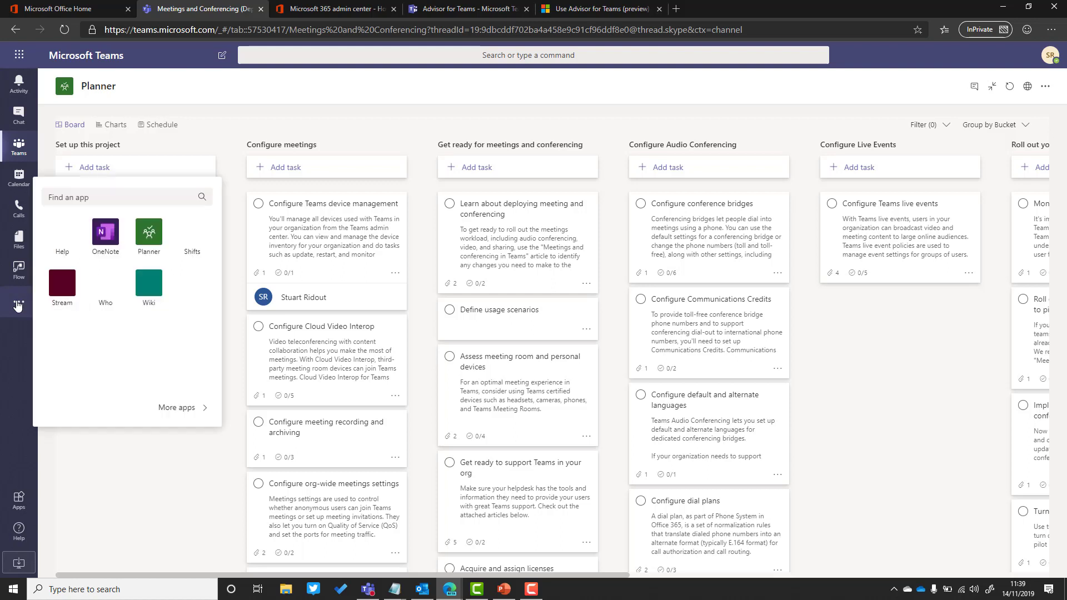
pyautogui.click(149, 234)
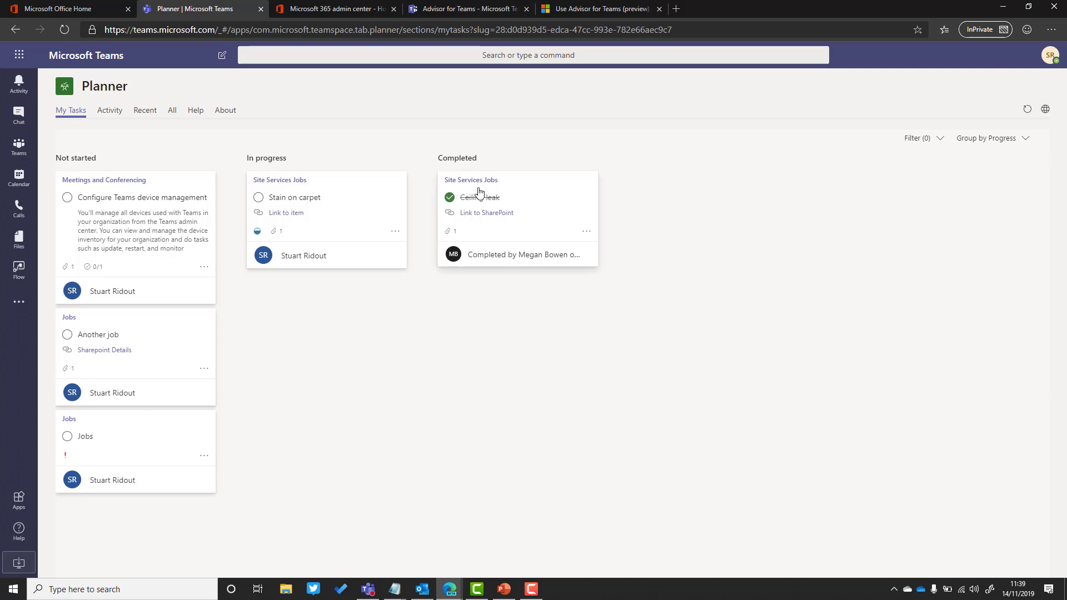
# Step: Return to the Advisor for Teams rollout article at its title and introduction
pyautogui.click(590, 12)
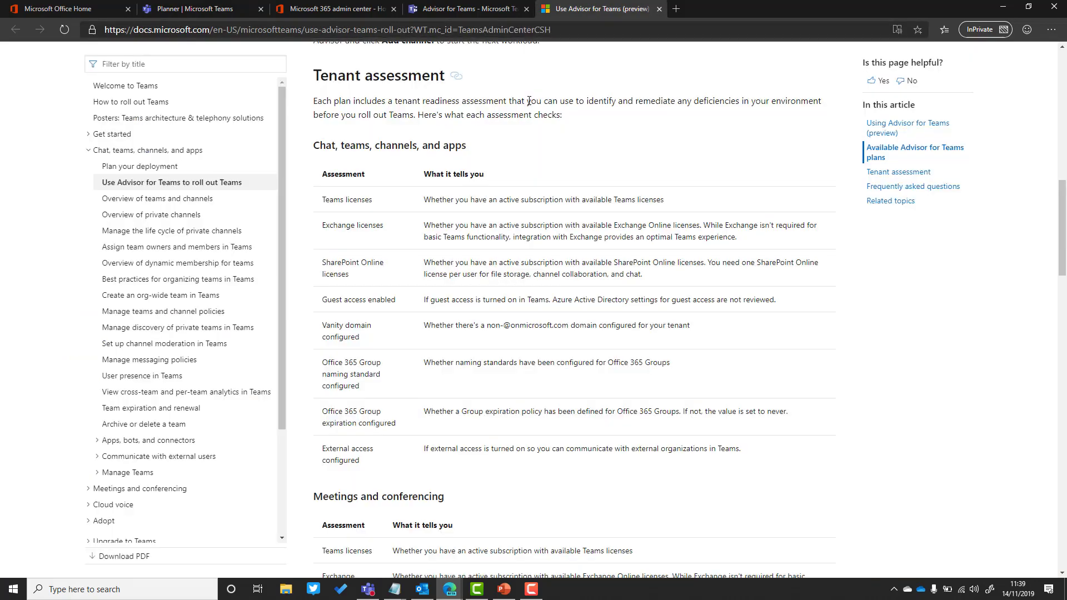
pyautogui.scroll(15, 485, 126)
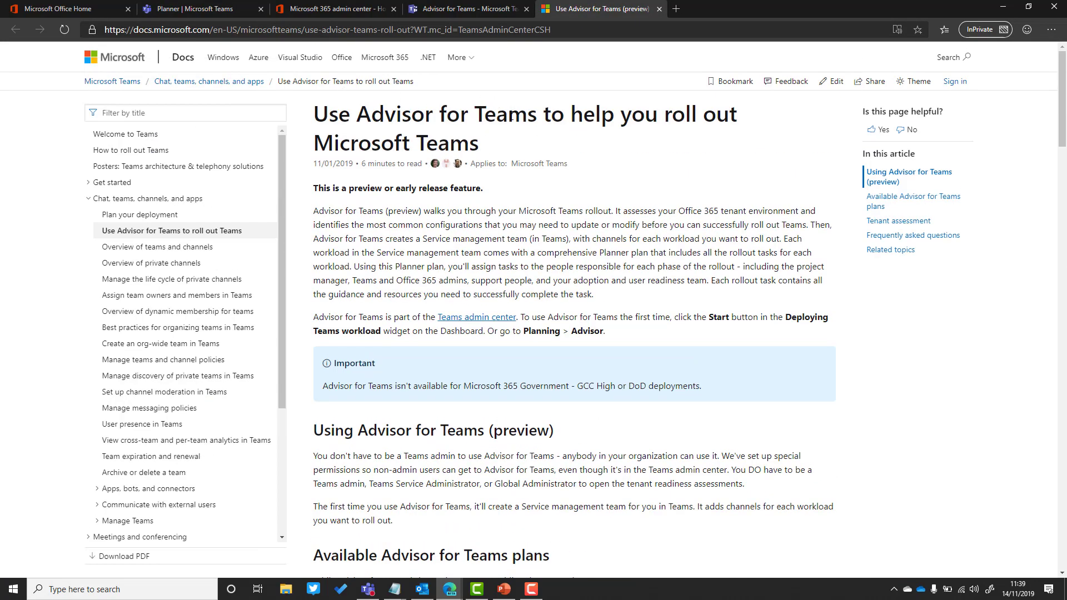